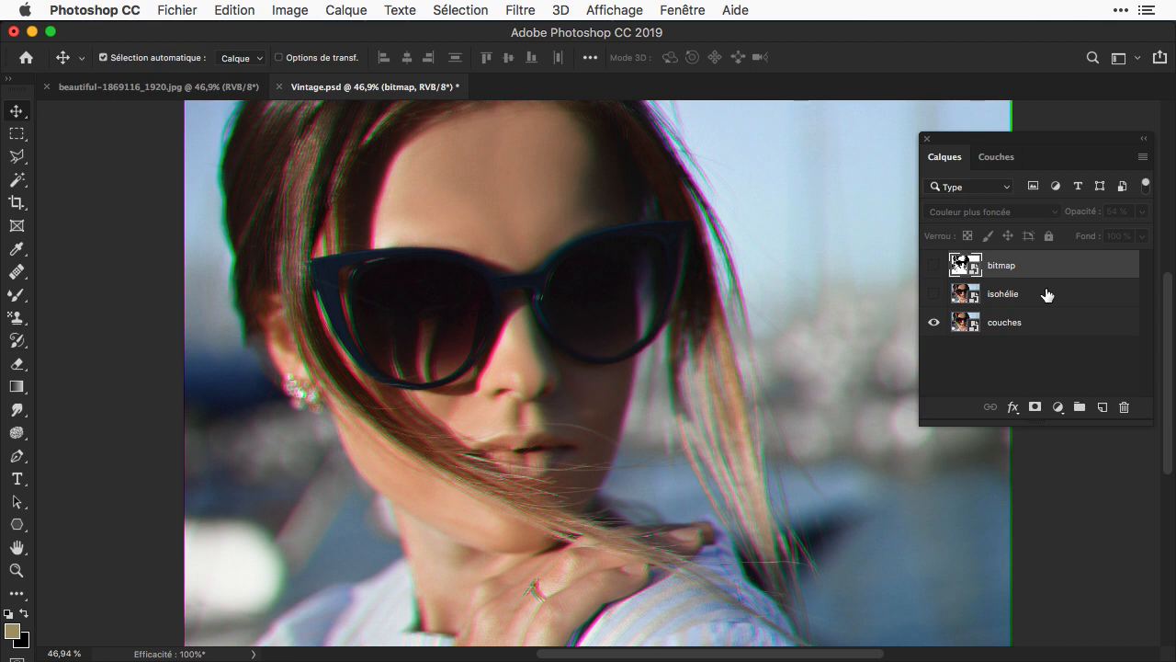
# Step: Switch to the beautiful-1869116_1920.jpg document and convert its background layer into a smart object
pyautogui.hotkey('ctrl', 'Tab')
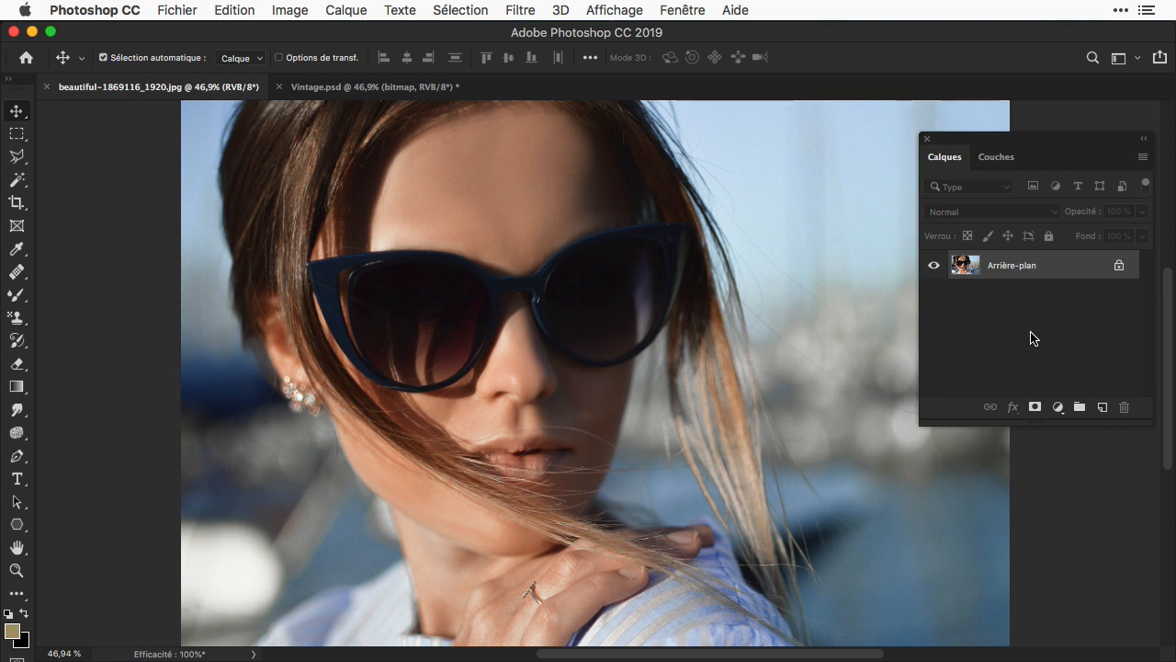
pyautogui.rightClick(1046, 270)
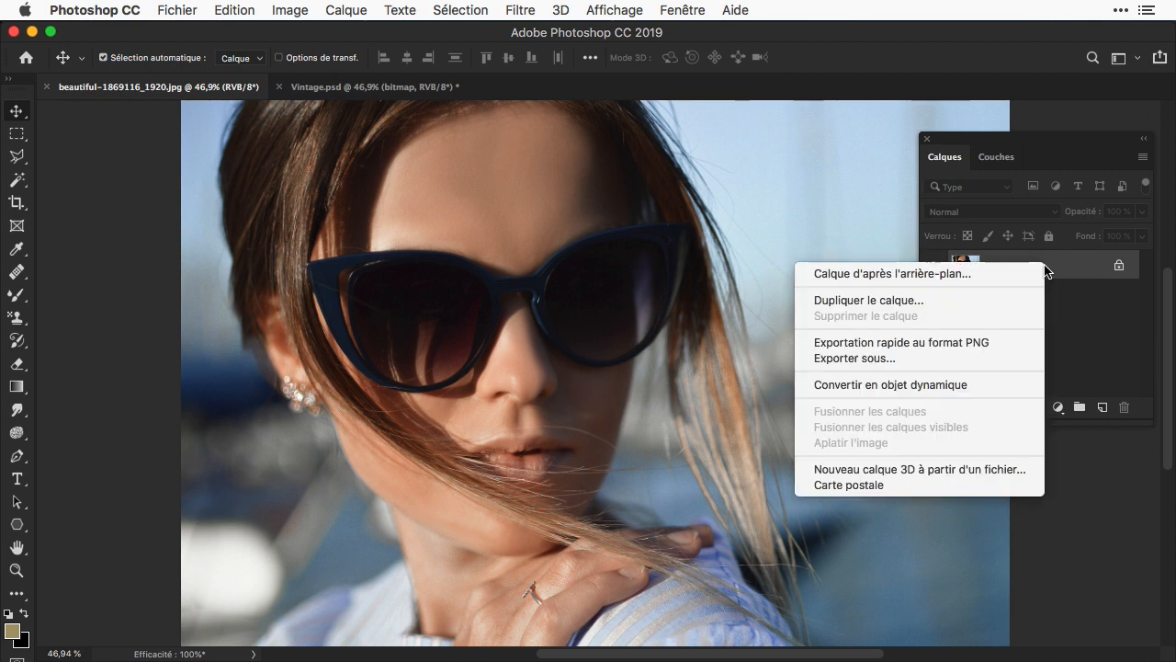
pyautogui.click(1004, 387)
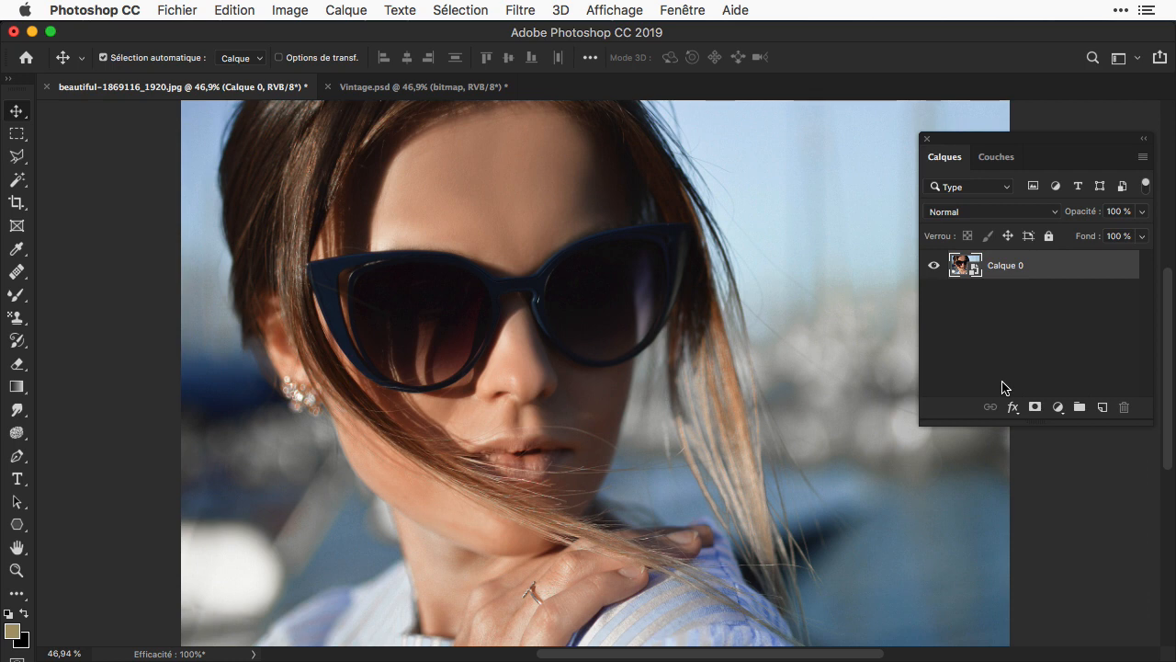
# Step: Create two independent smart object copies of the photo layer and hide both copies
pyautogui.rightClick(1056, 271)
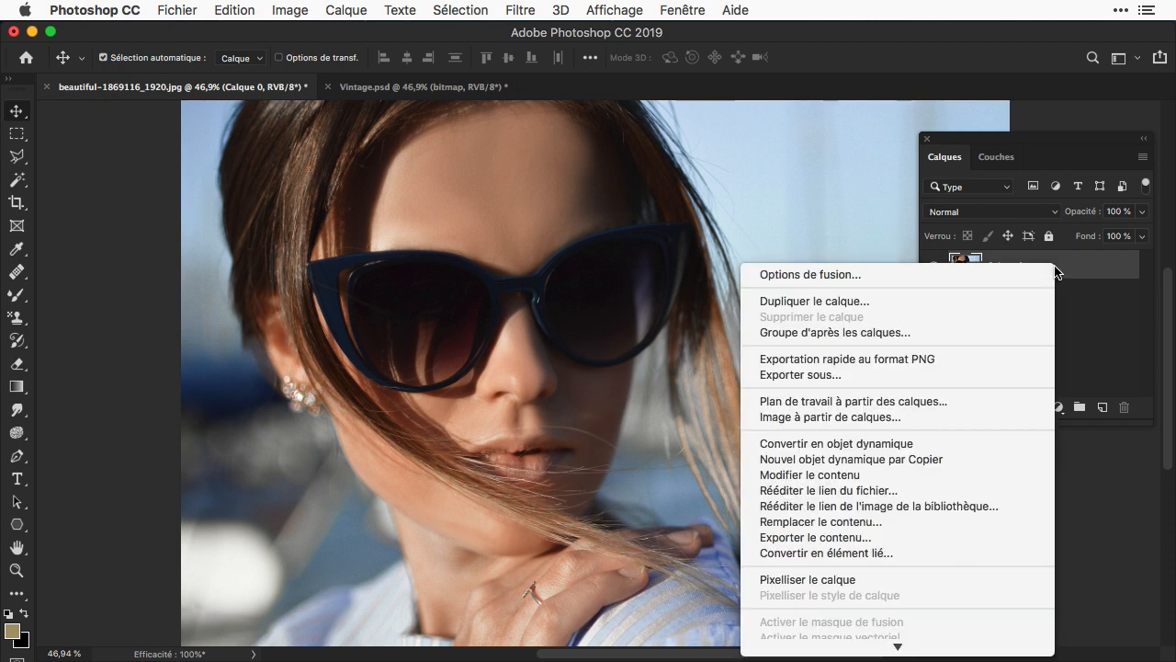
pyautogui.click(989, 460)
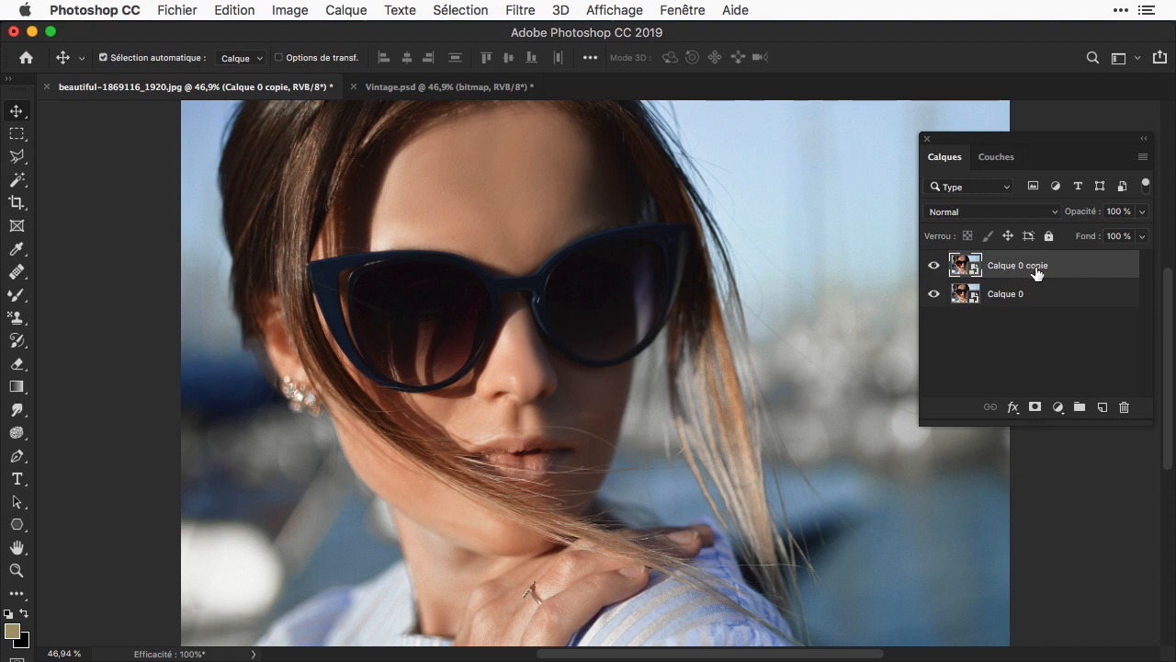
pyautogui.rightClick(1037, 273)
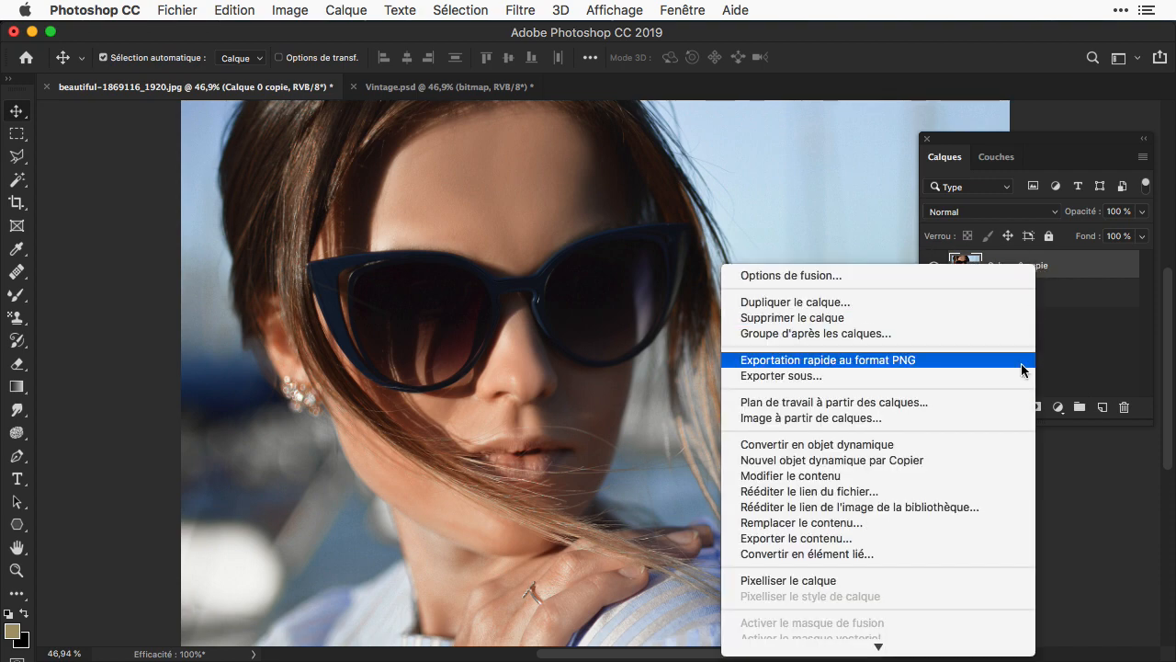
pyautogui.click(970, 461)
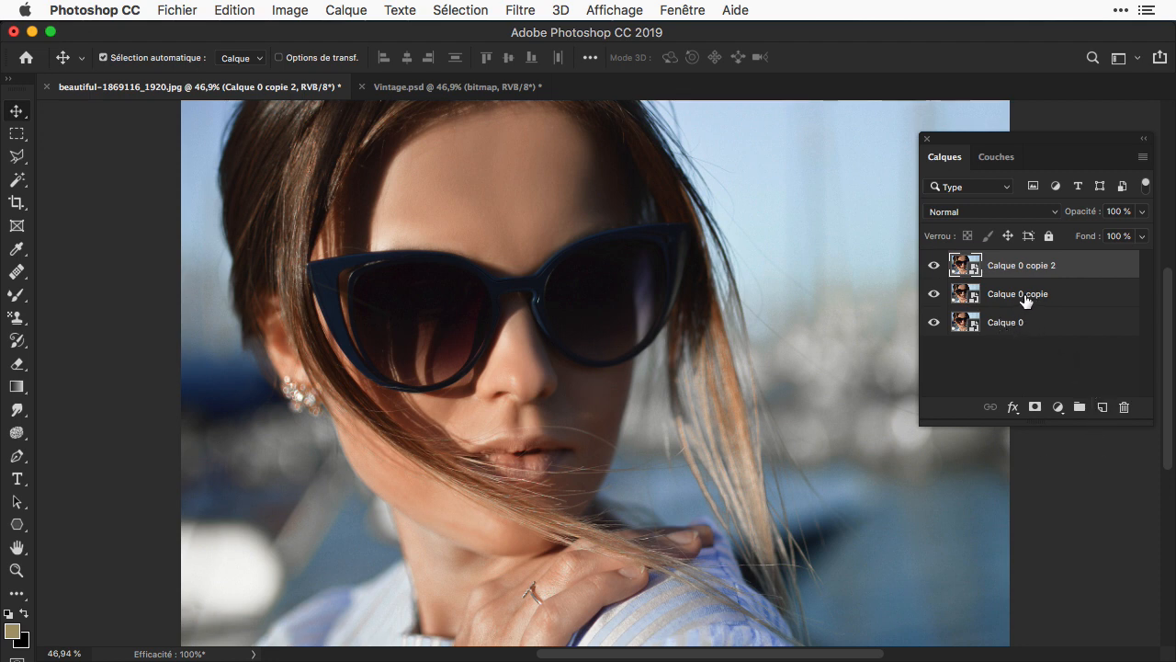
pyautogui.click(934, 294)
pyautogui.click(933, 265)
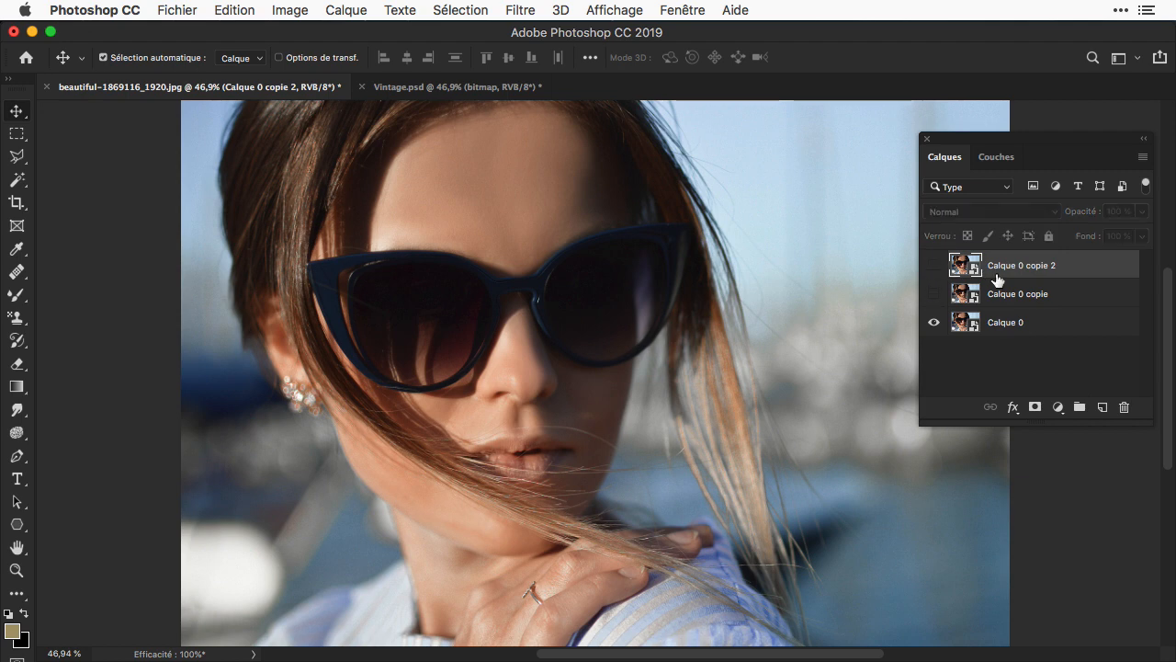
# Step: Rename the original smart object layer, Calque 0, as "couches"
pyautogui.doubleClick(1010, 323)
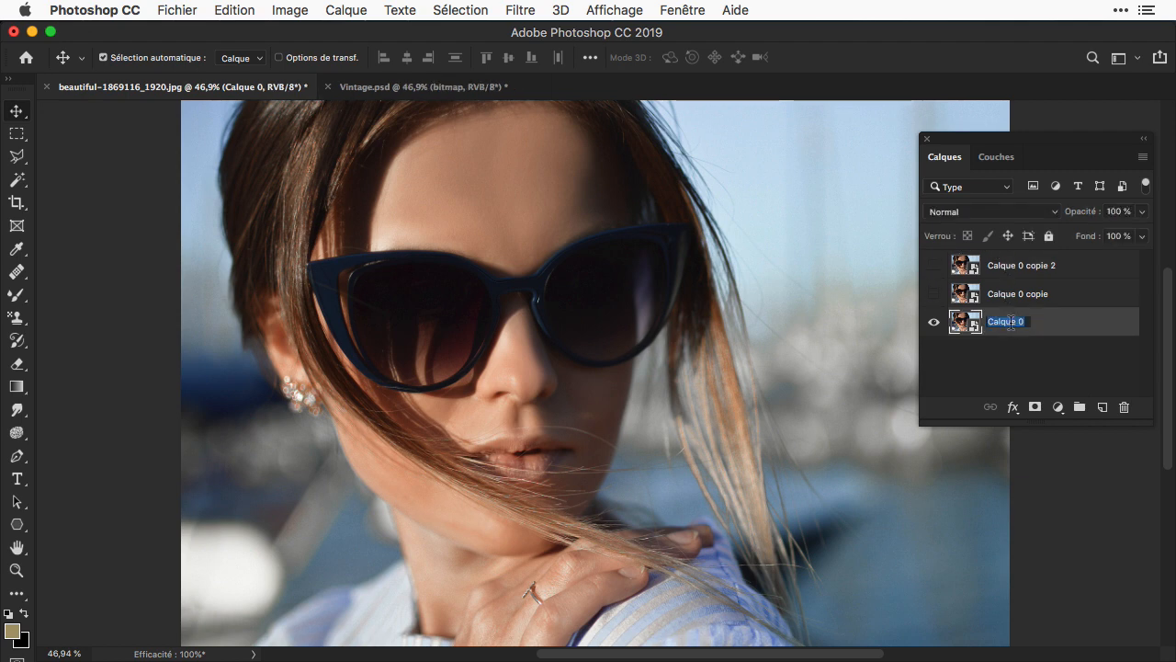
pyautogui.write('couches')
pyautogui.click(1006, 358)
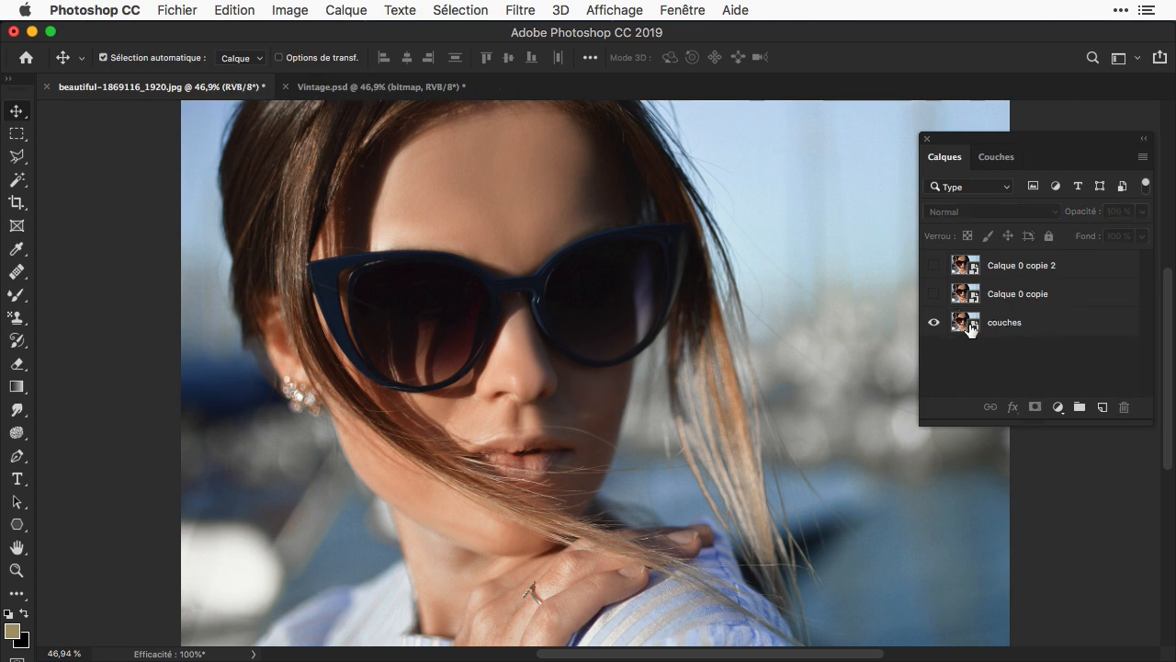
# Step: Edit the contents of the couches smart object and shift its red channel slightly to the right, with all channels displayed
pyautogui.doubleClick(970, 323)
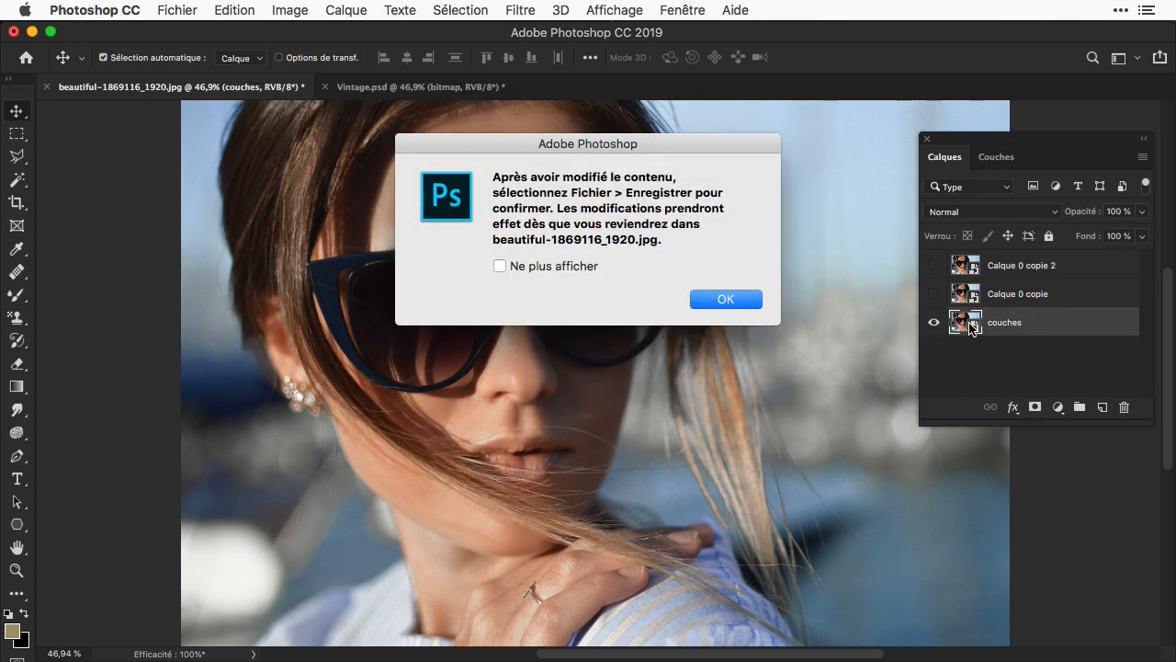
pyautogui.click(721, 300)
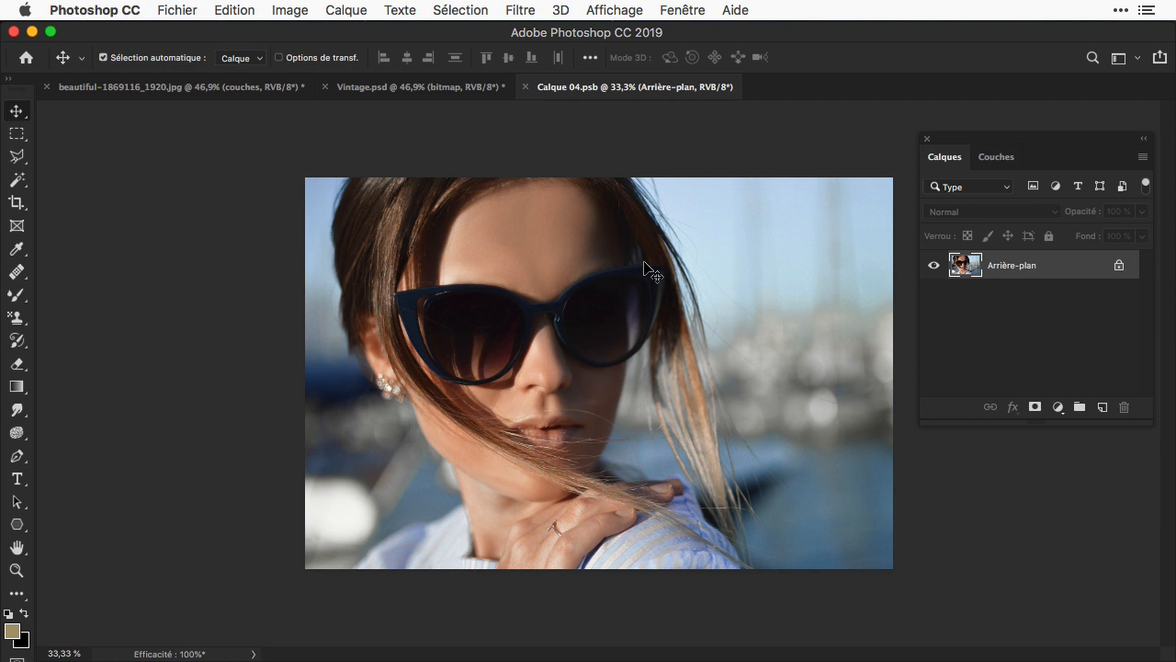
pyautogui.click(993, 161)
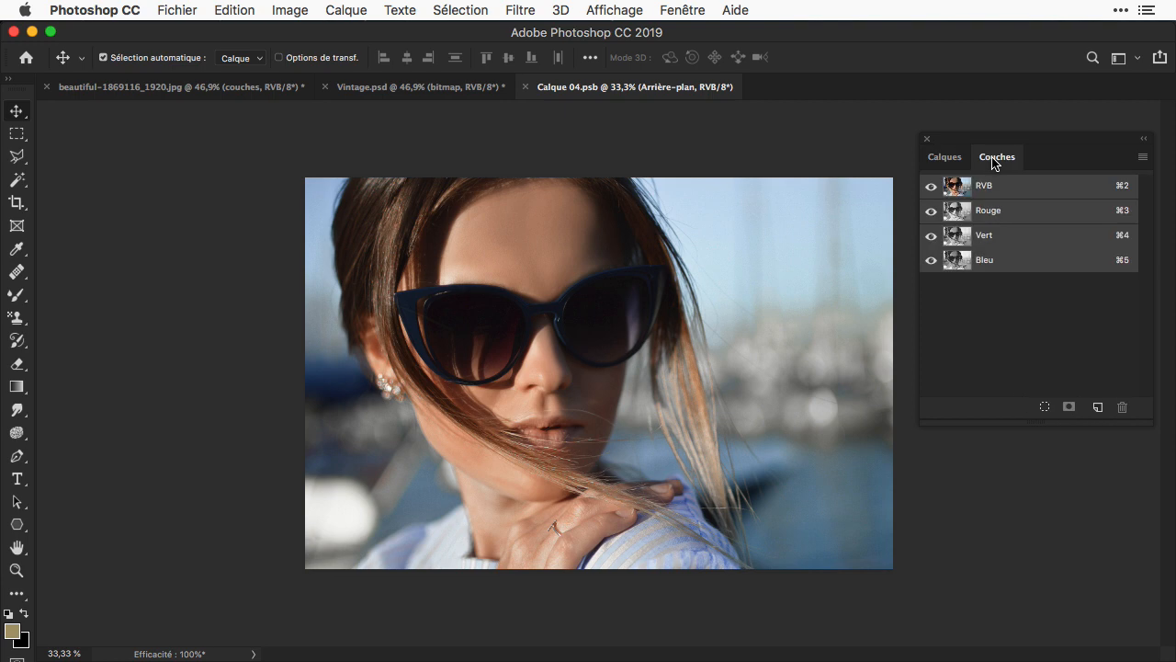
pyautogui.click(1017, 218)
pyautogui.click(931, 186)
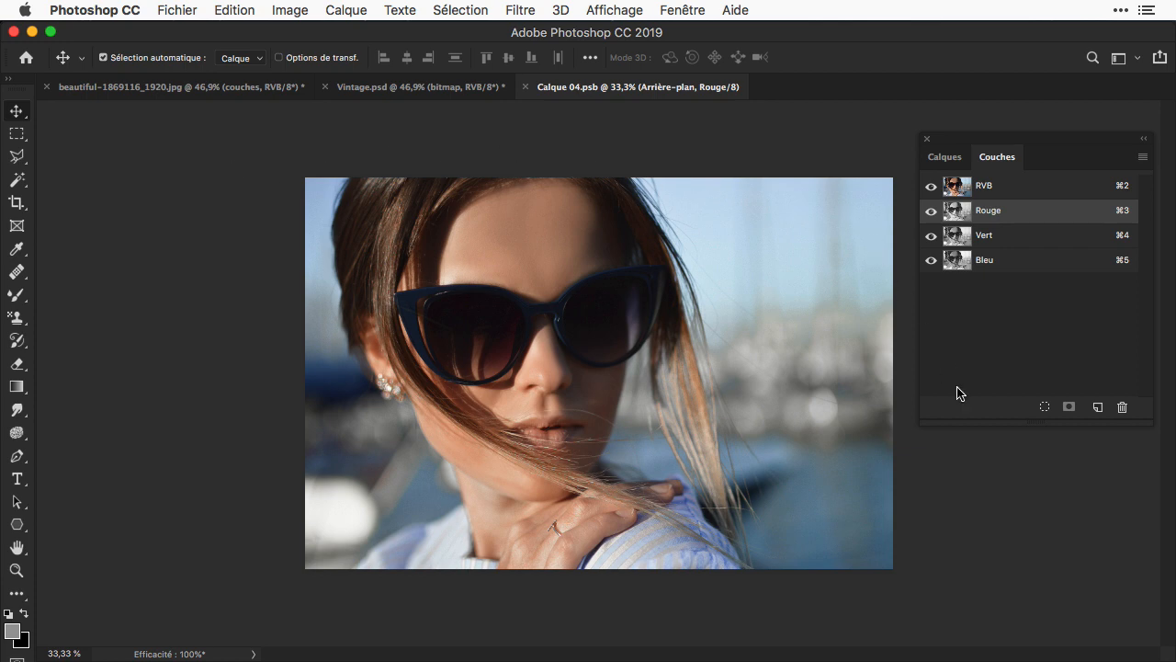
pyautogui.press('Right')
pyautogui.press('Right')
pyautogui.press('Right')
pyautogui.press('Right')
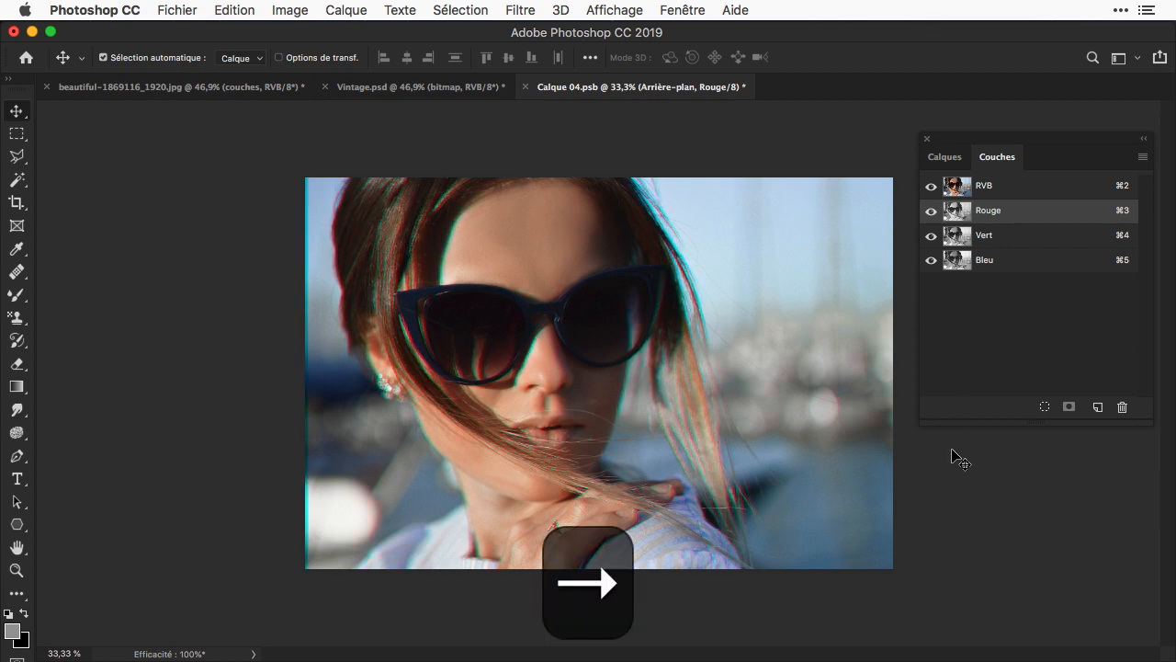
pyautogui.press('Right')
pyautogui.press('Right')
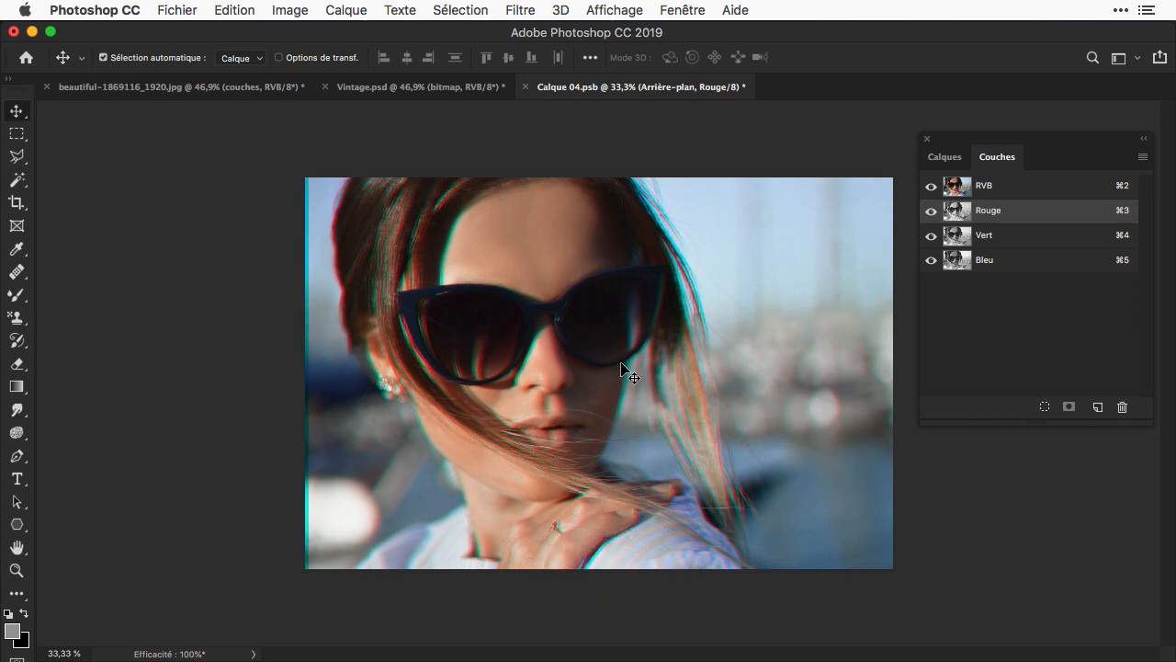
# Step: Shift the green channel slightly to the left and the blue channel slightly downward
pyautogui.click(986, 237)
pyautogui.press('Left')
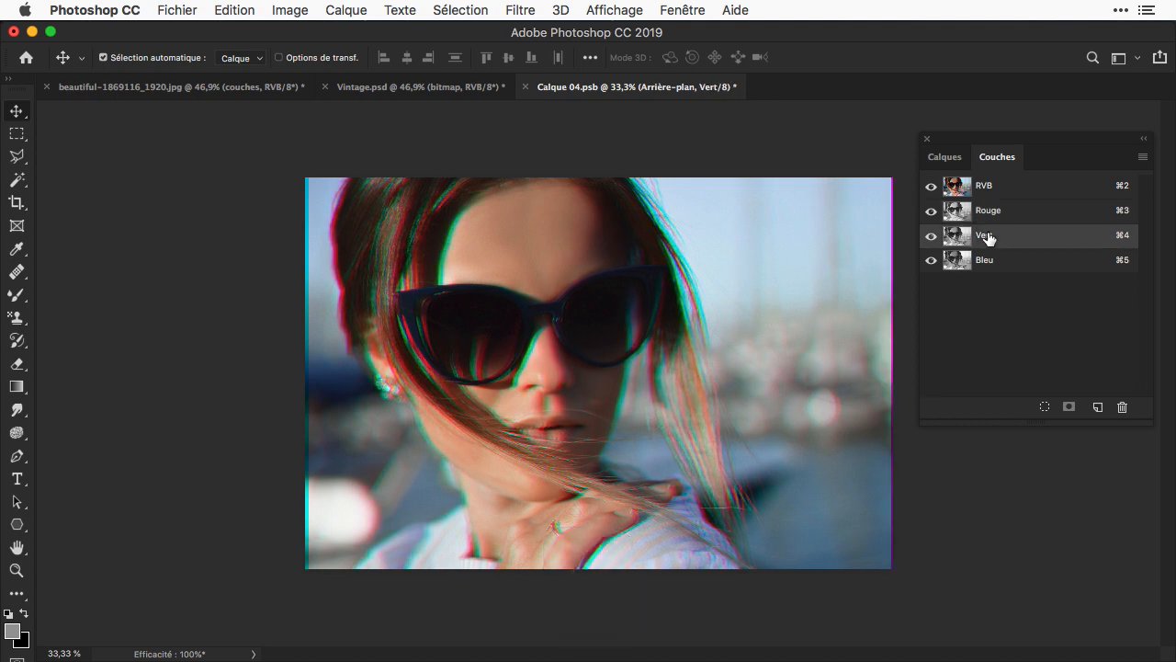
pyautogui.click(990, 261)
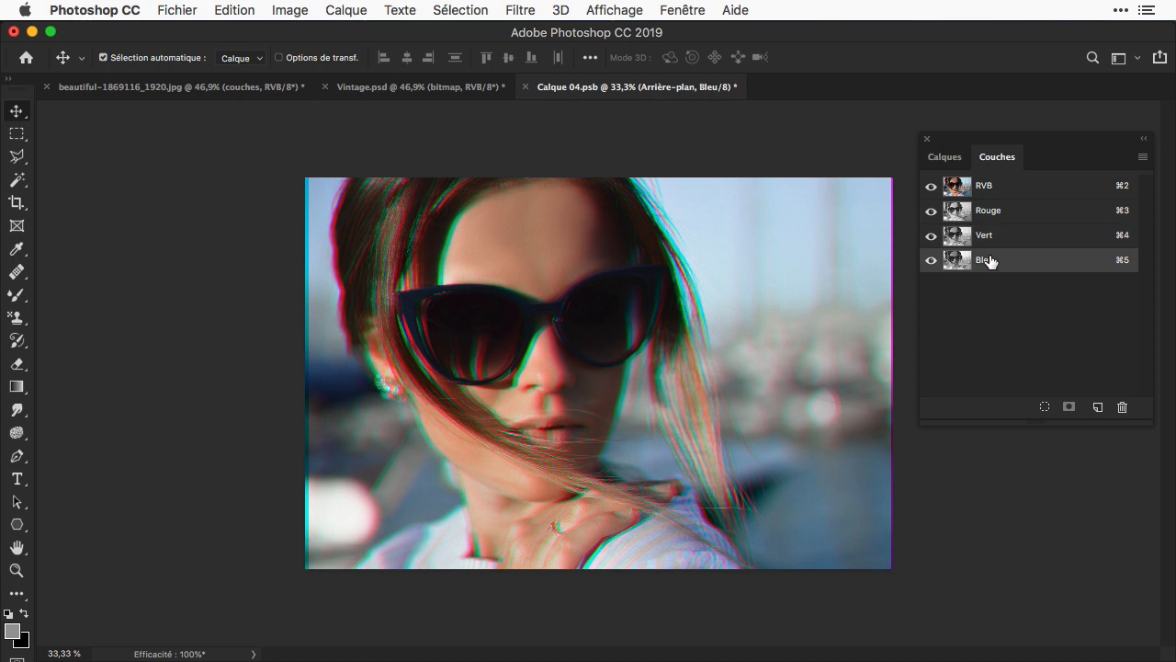
pyautogui.press('Down')
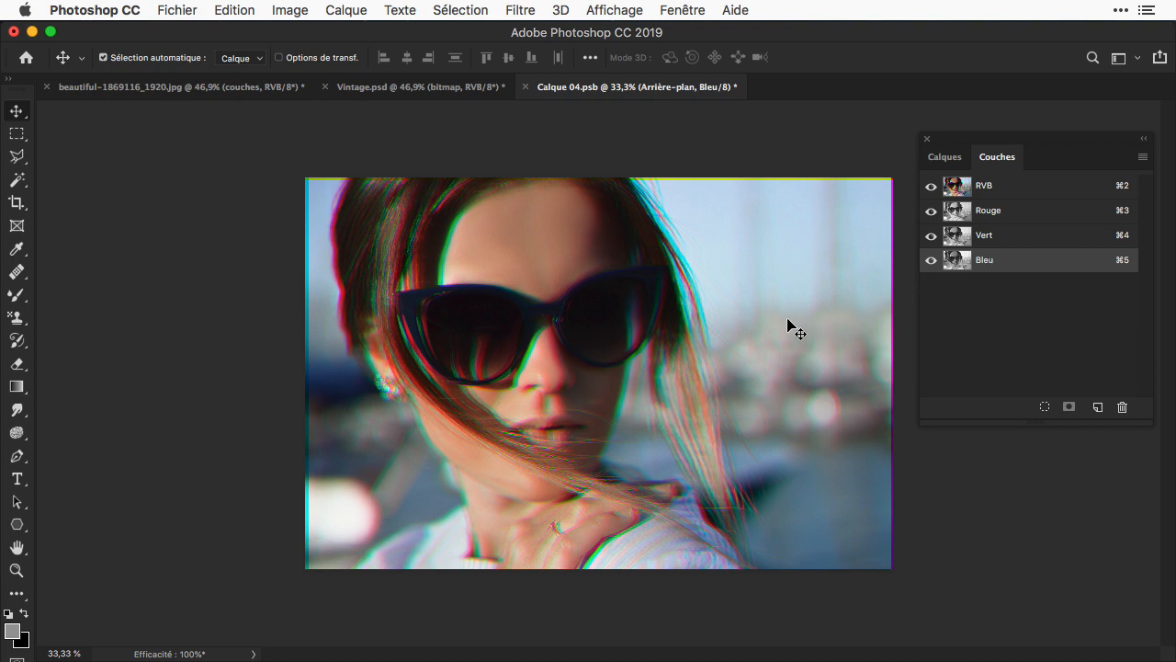
# Step: Close the smart object's contents with the channel shifts saved and return to the main document's layers
pyautogui.click(526, 88)
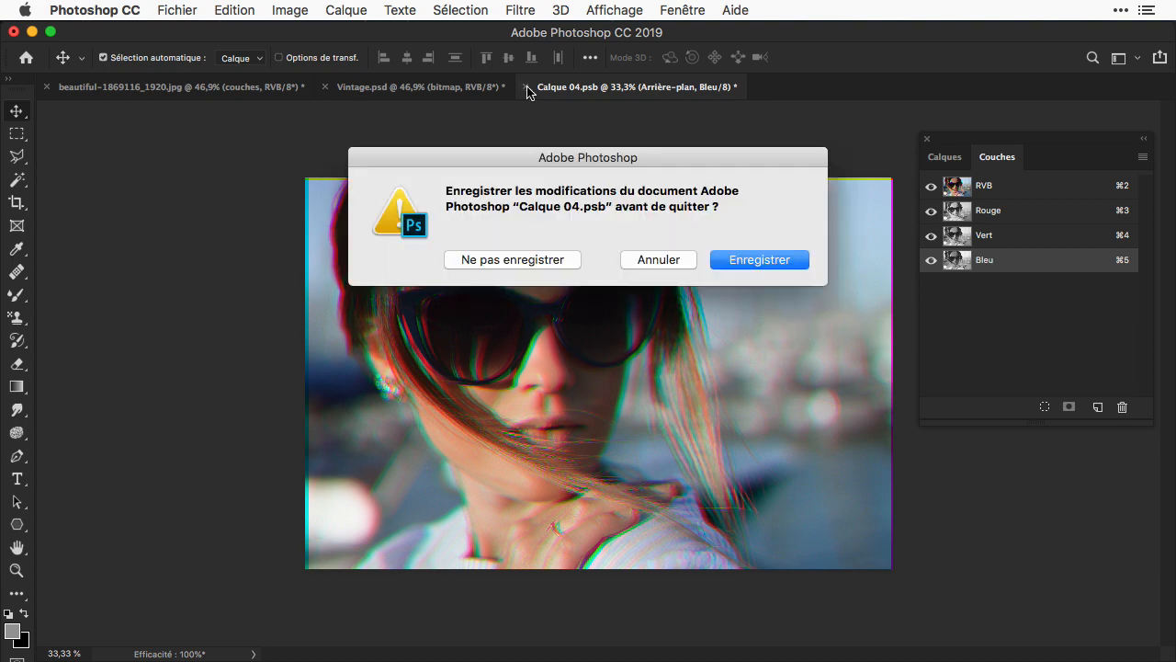
pyautogui.click(769, 260)
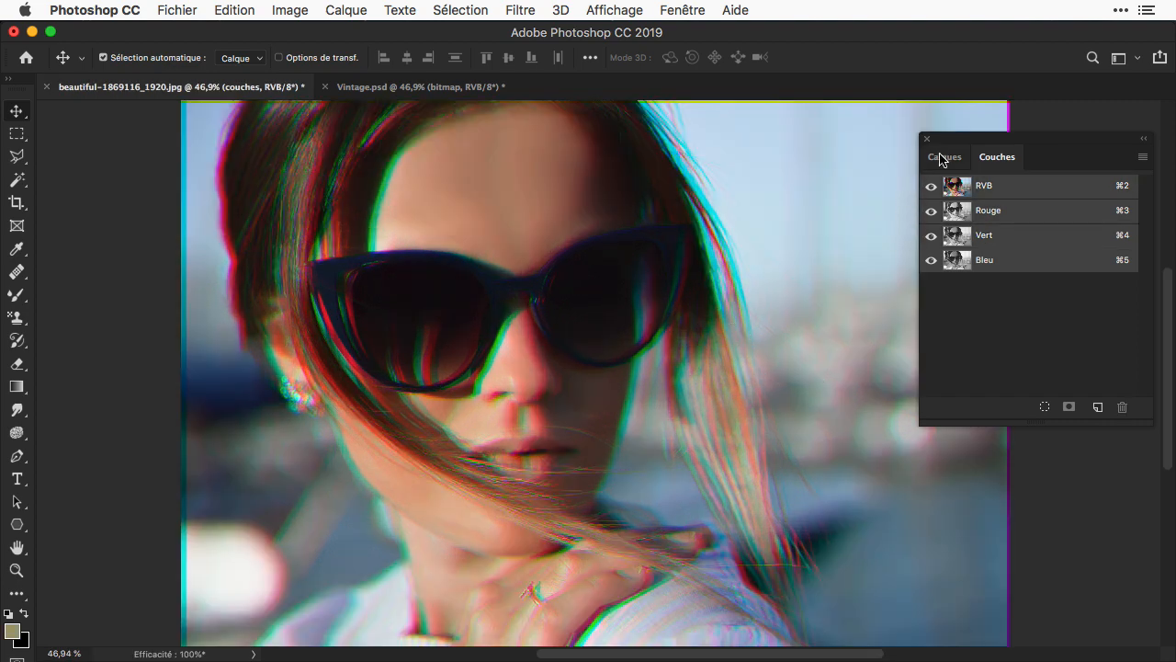
pyautogui.click(942, 158)
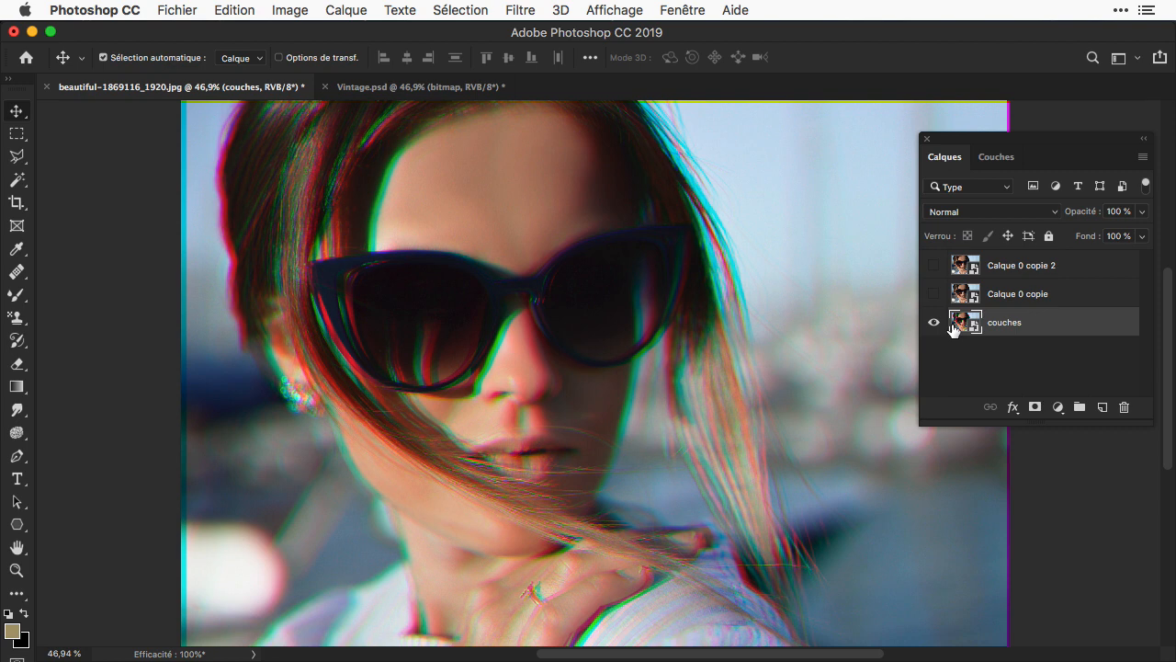
# Step: Show the layer Calque 0 copie and rename it as "fusion"
pyautogui.click(961, 297)
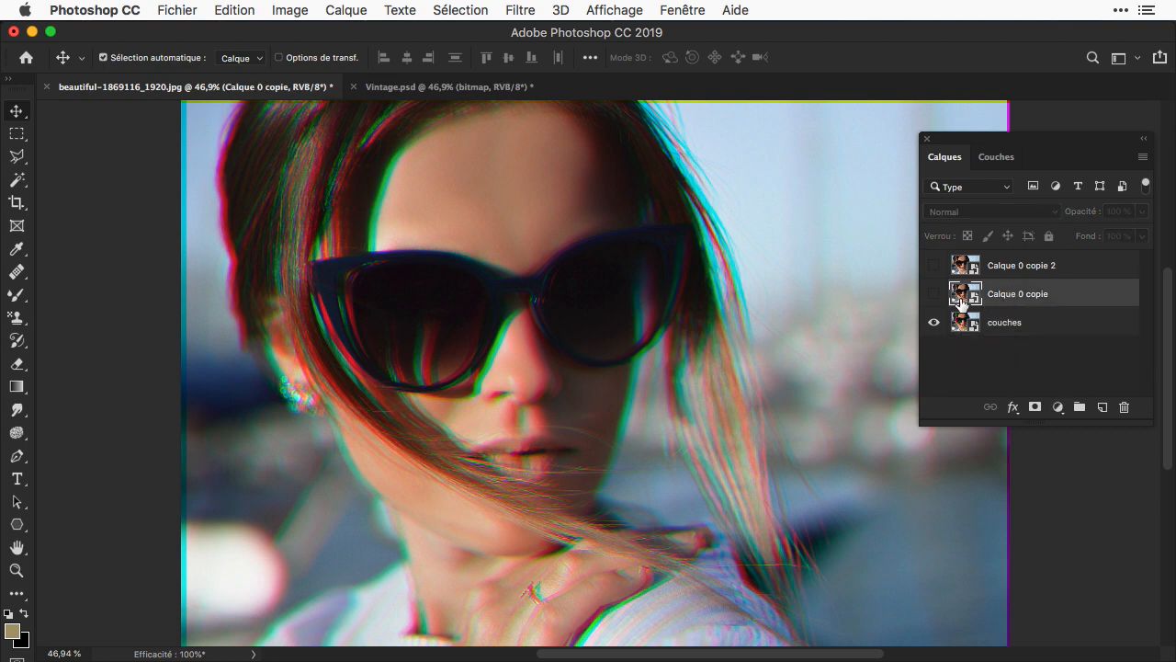
pyautogui.click(934, 294)
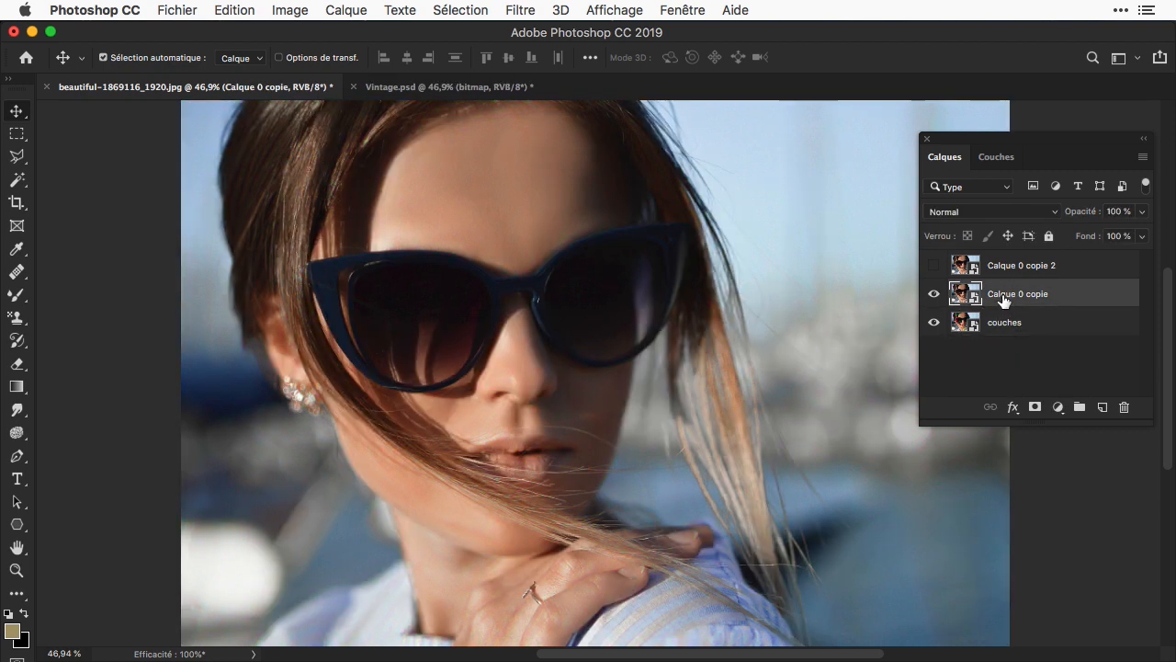
pyautogui.doubleClick(1002, 296)
pyautogui.write('fusion')
pyautogui.press('Return')
# Step: Set the fusion layer's blend mode to Densité couleur - (Color Dodge)
pyautogui.click(1033, 217)
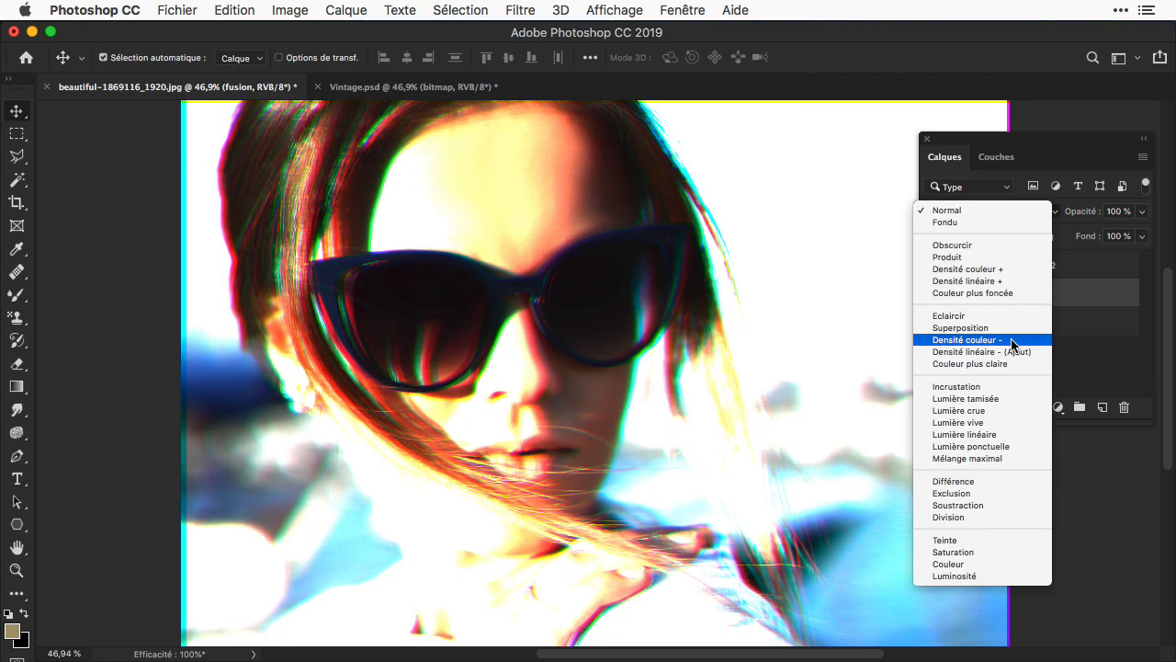
pyautogui.click(965, 340)
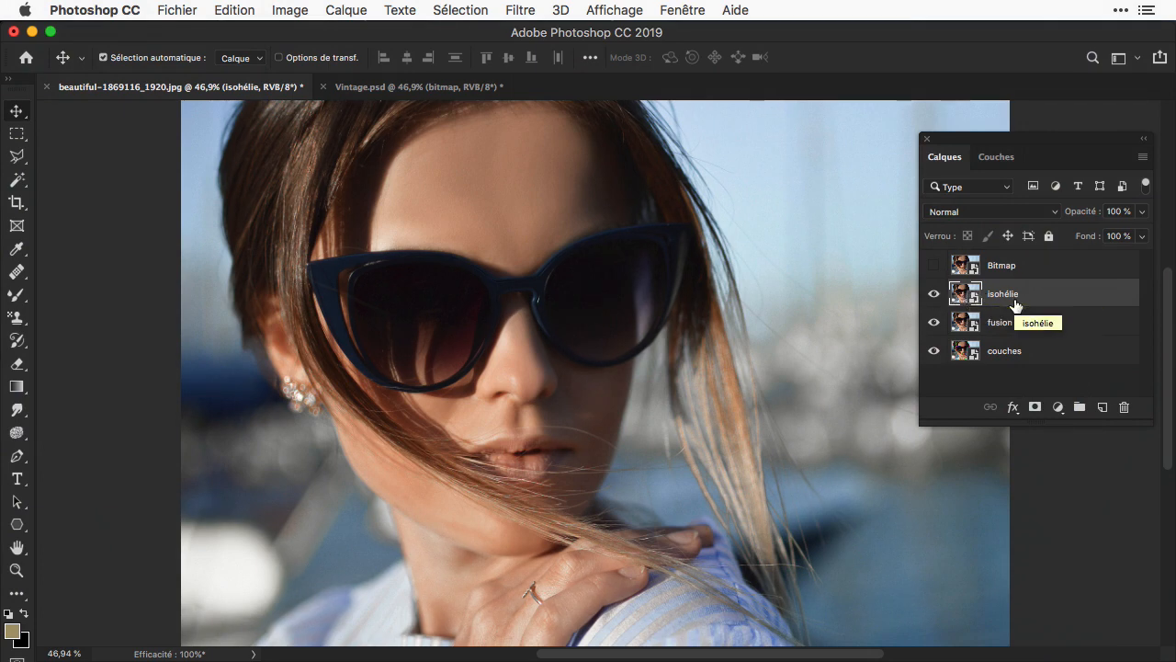
# Step: Edit the contents of the isohélie smart object and brighten them with Levels, moving the white input point to about mid-histogram
pyautogui.doubleClick(963, 294)
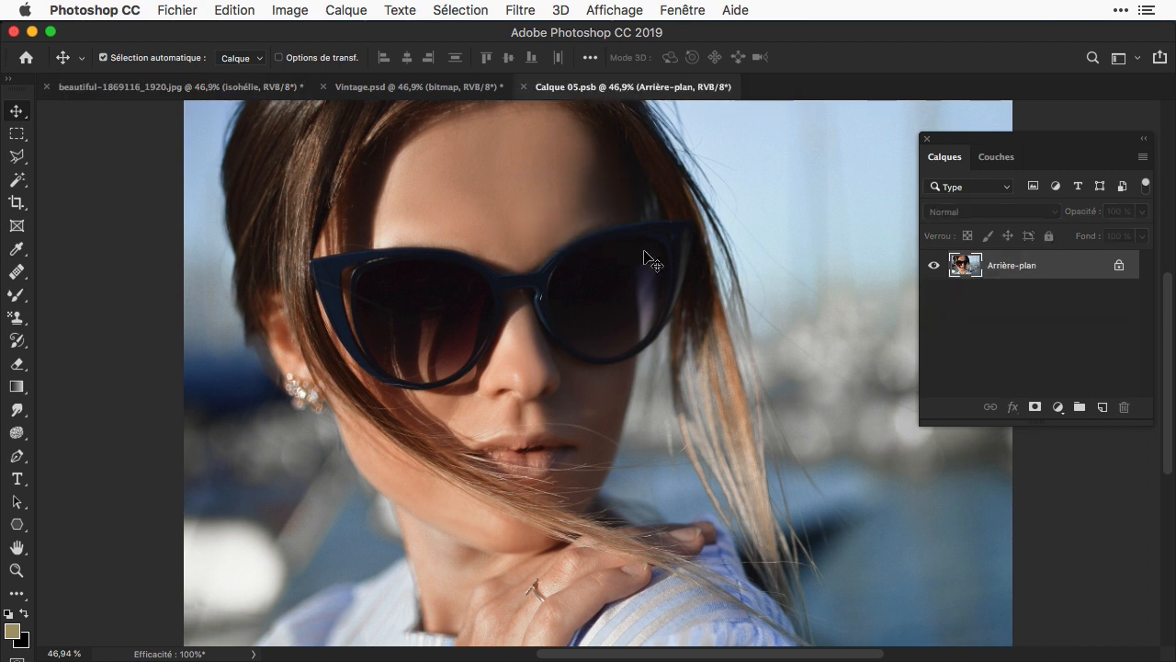
pyautogui.press('super')
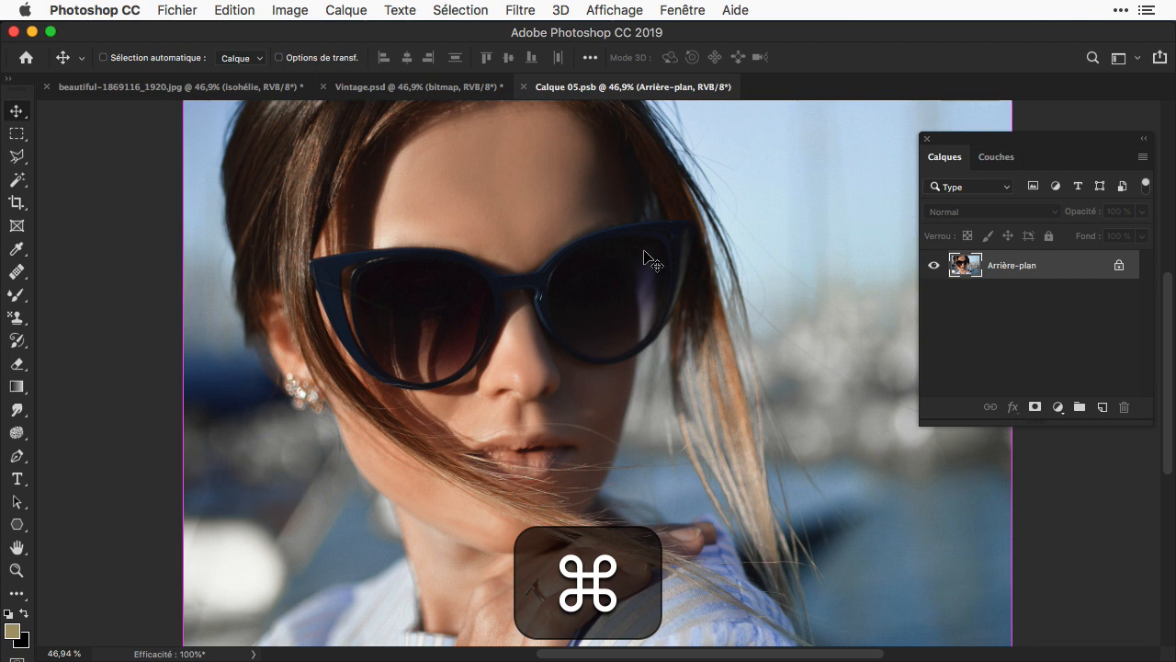
pyautogui.press('super+l')
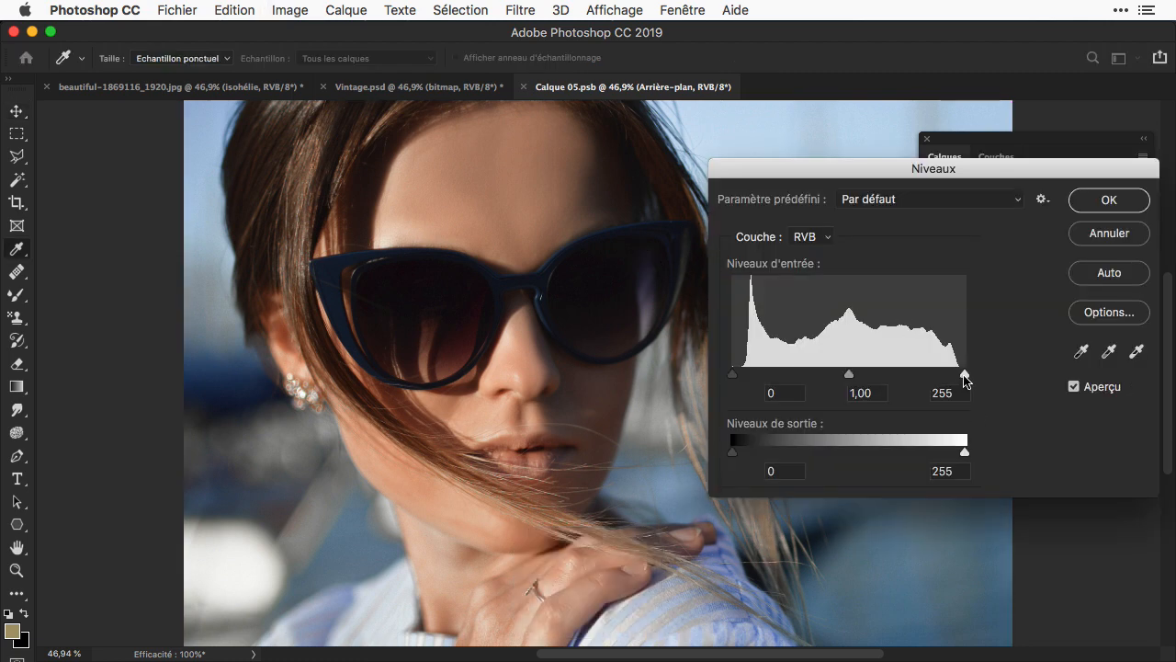
pyautogui.moveTo(964, 374); pyautogui.dragTo(840, 374)
pyautogui.click(1109, 200)
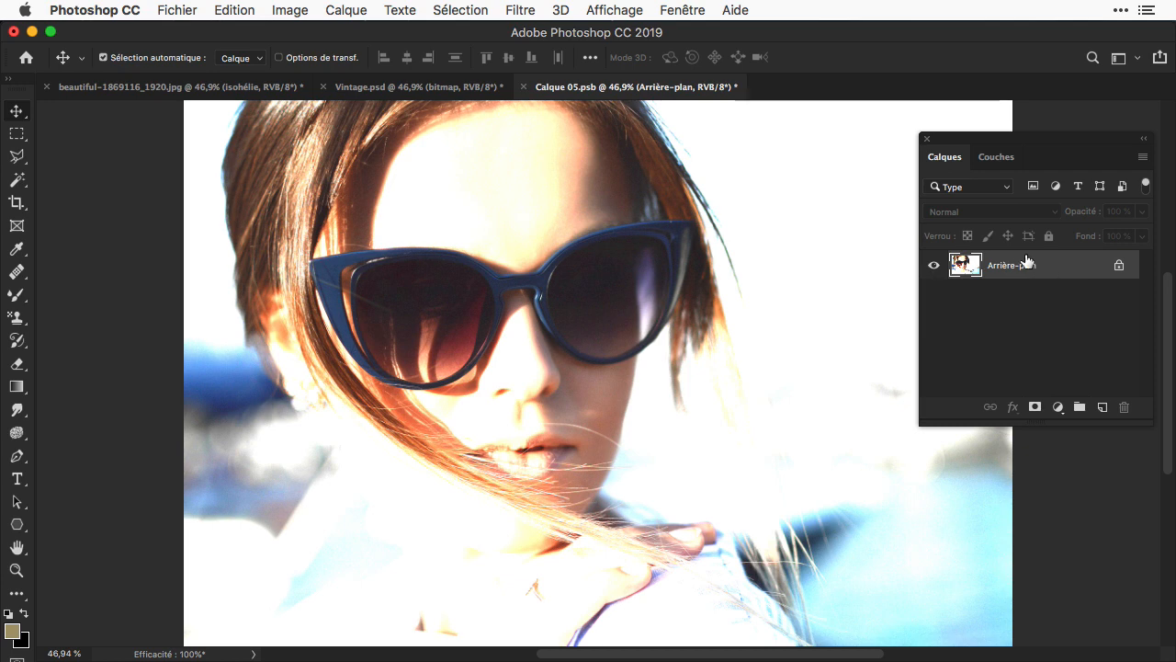
# Step: Apply an Isohélie (Posterize) adjustment with 4 levels, and close the smart object's contents with the changes saved
pyautogui.click(290, 10)
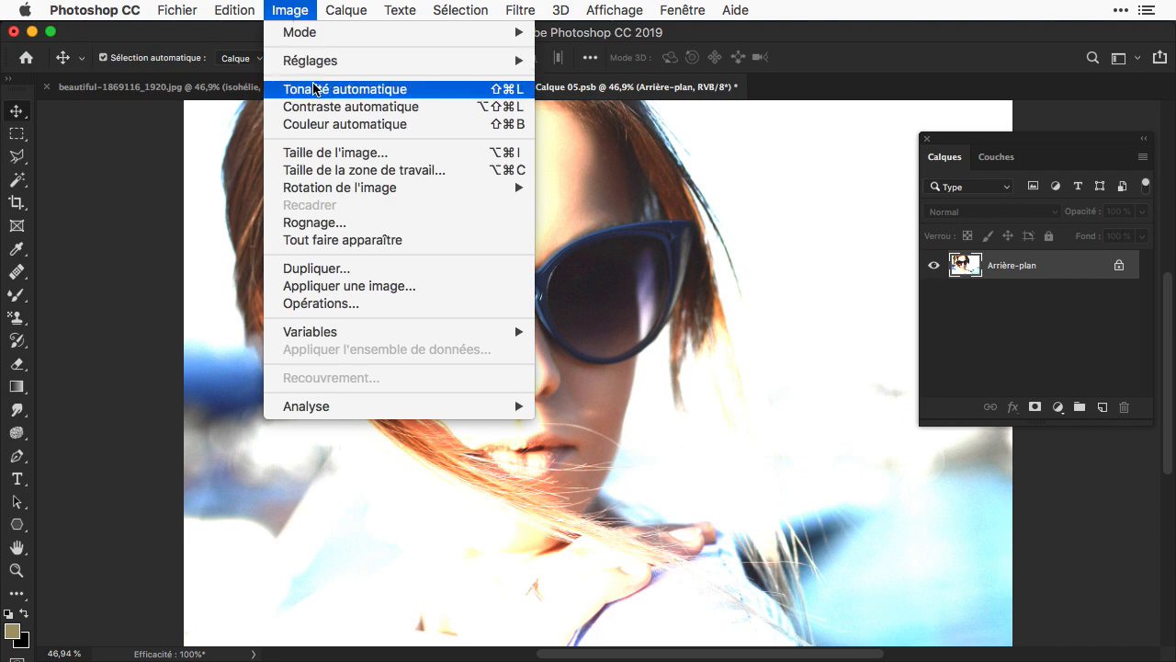
pyautogui.moveTo(309, 63)
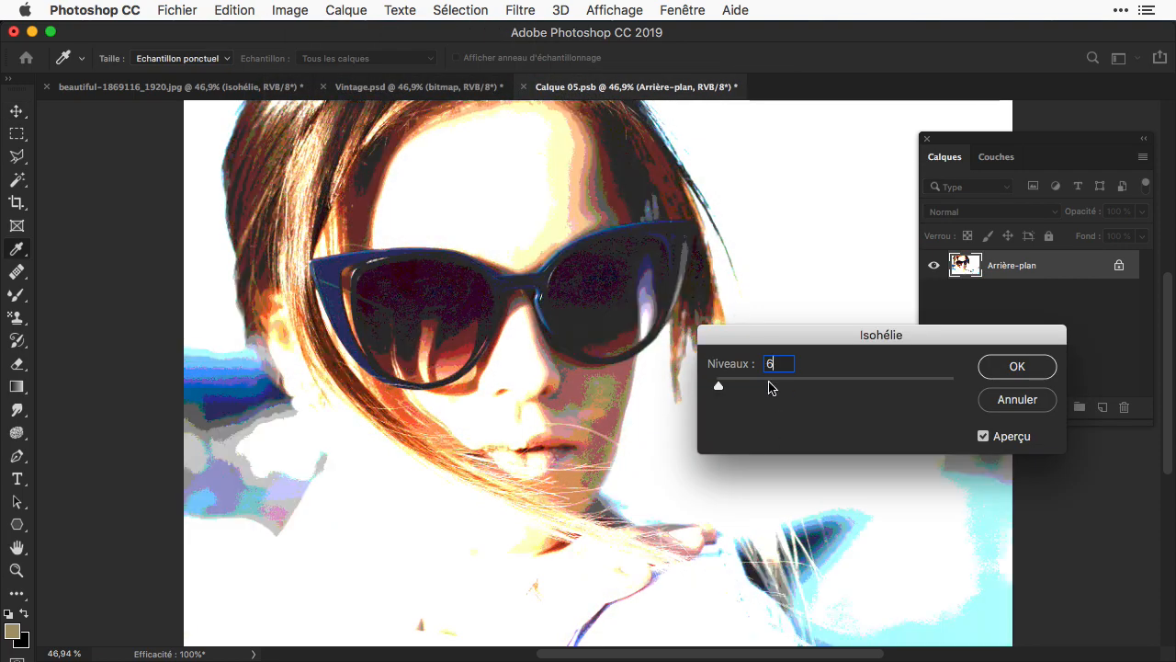
pyautogui.press('BackSpace')
pyautogui.write('4')
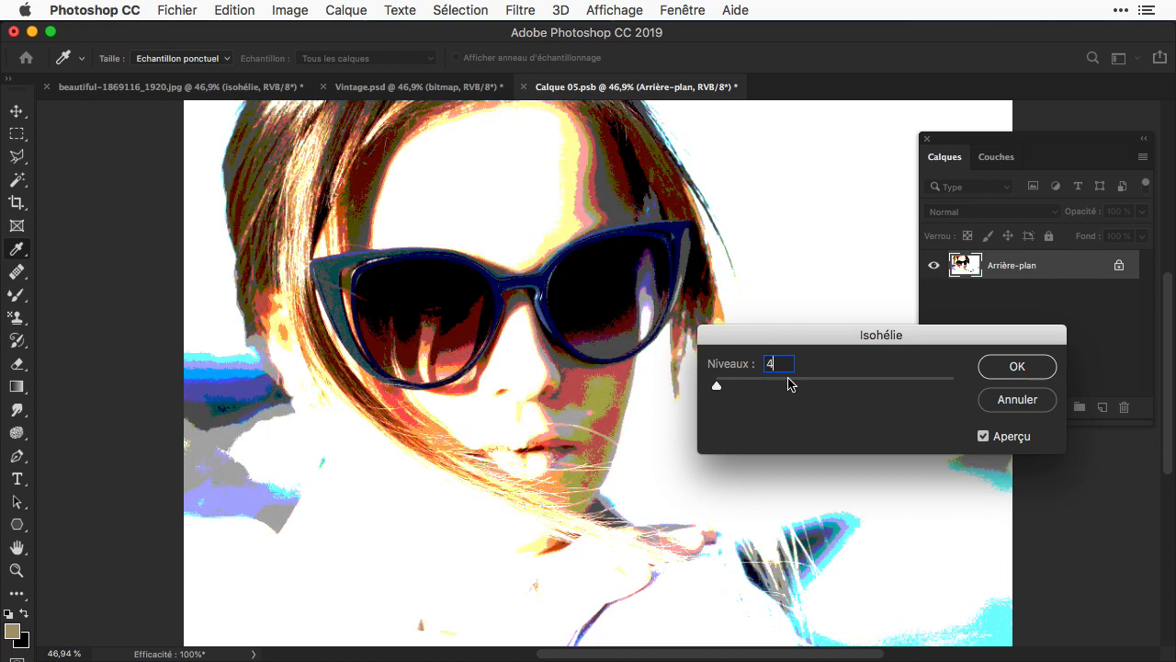
pyautogui.click(1017, 365)
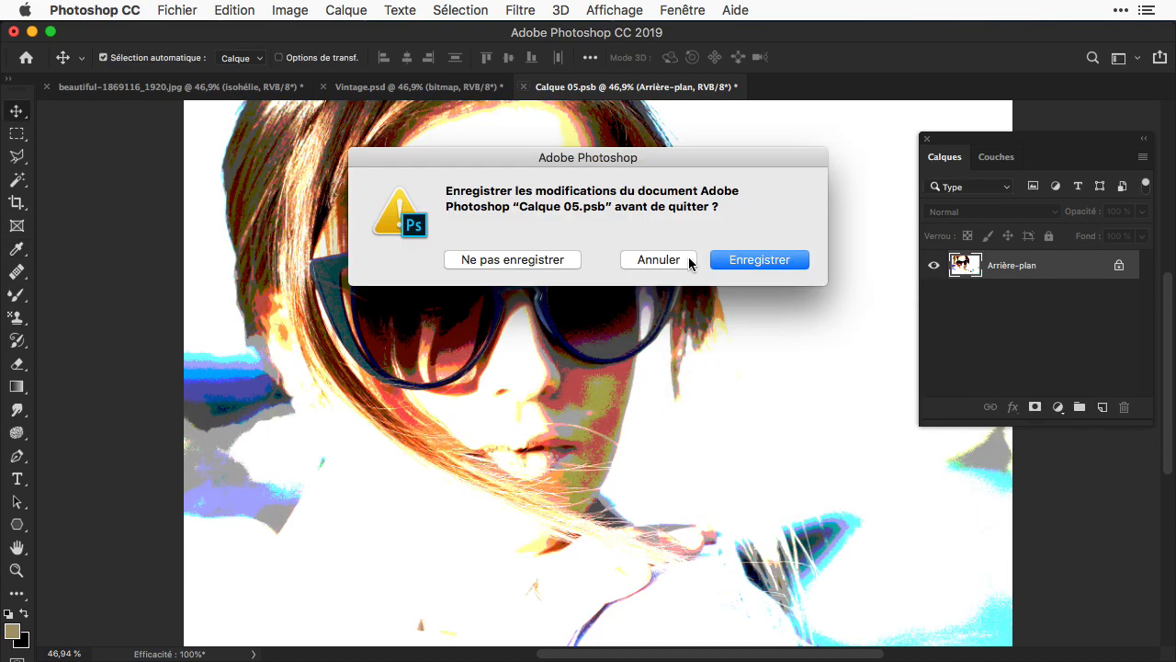
pyautogui.click(792, 265)
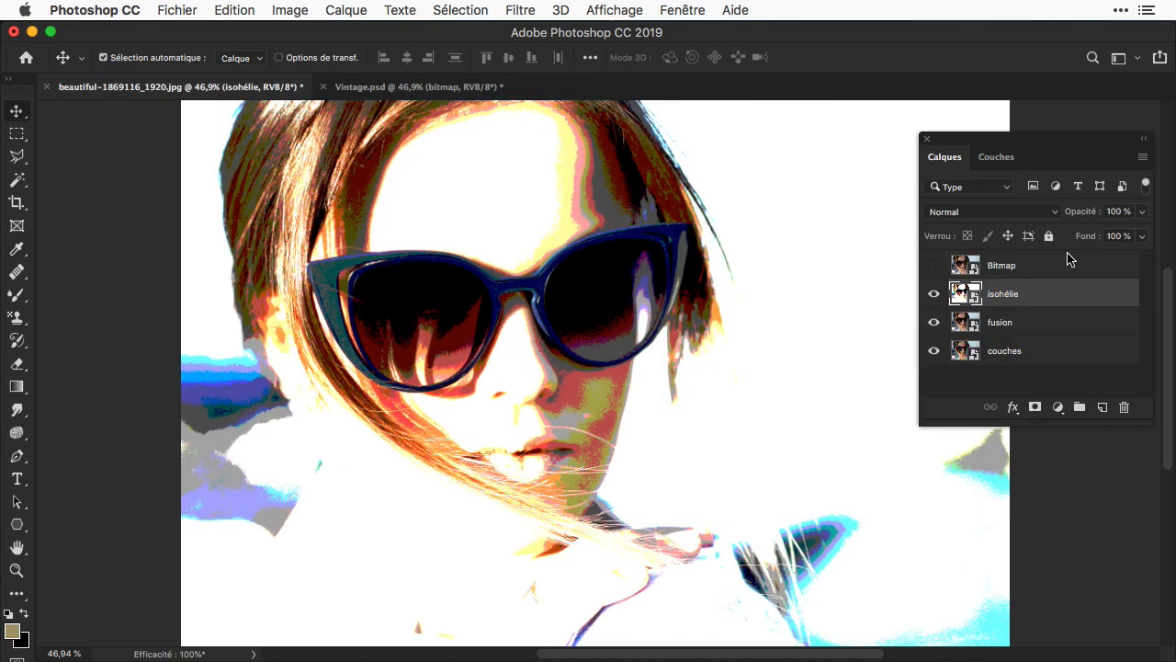
# Step: Set the isohélie layer's blend mode to Couleur plus foncée (Darker Color)
pyautogui.click(1054, 212)
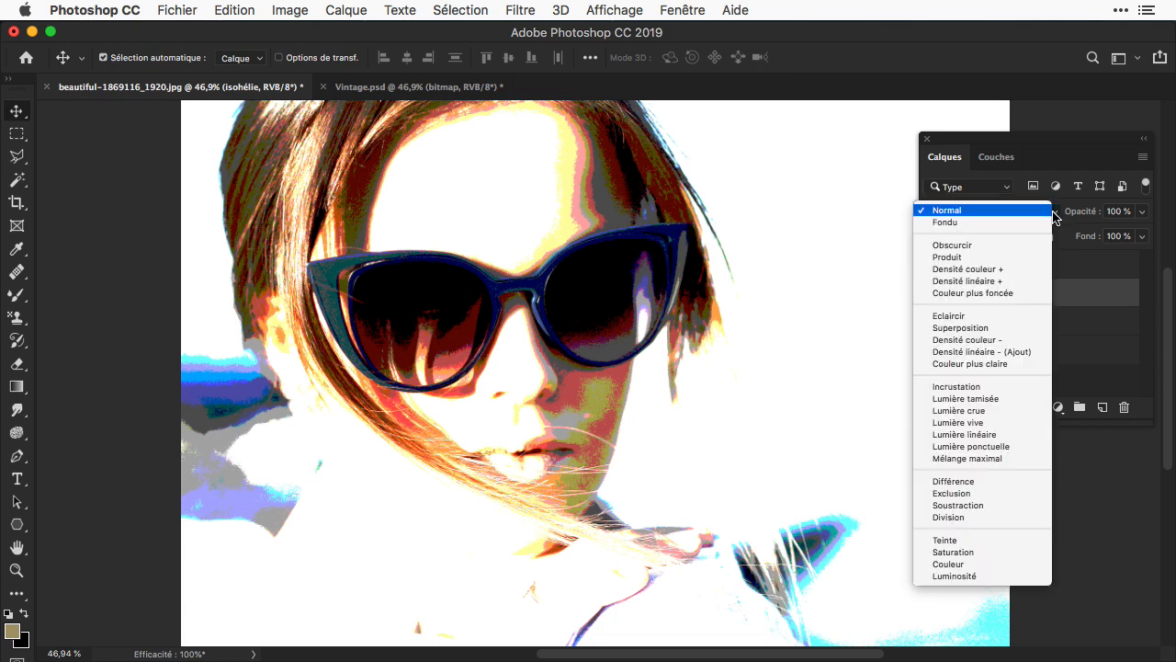
pyautogui.press('Down')
pyautogui.press('Down')
pyautogui.press('Down')
pyautogui.press('Down')
pyautogui.press('Down')
pyautogui.press('Down')
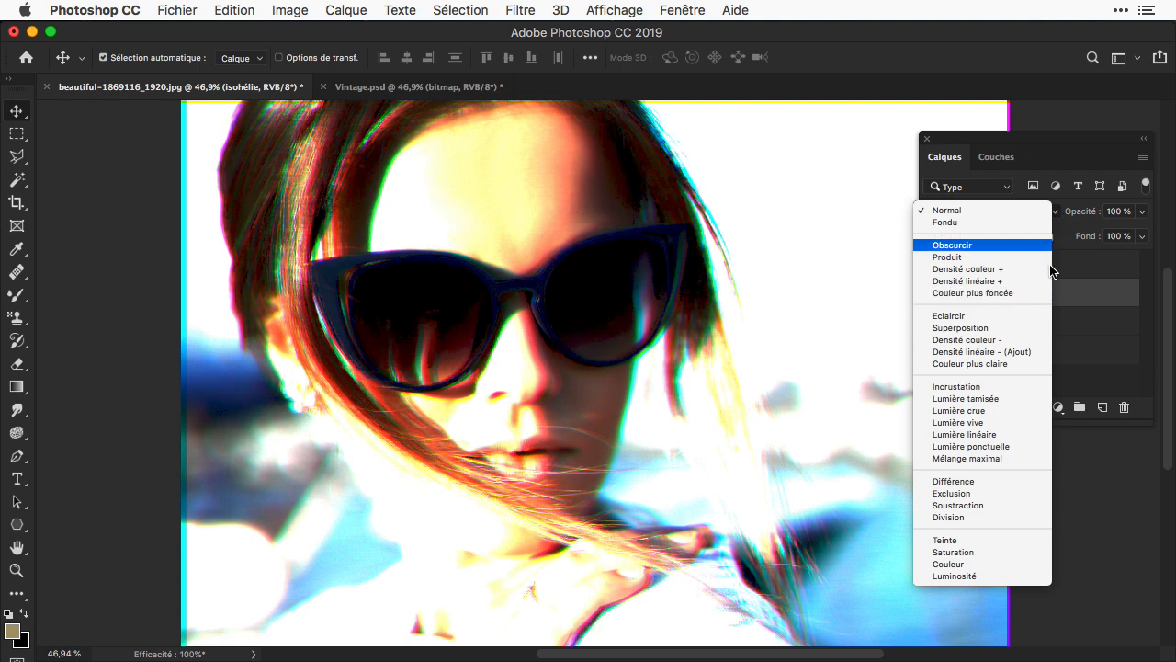
pyautogui.click(1030, 293)
pyautogui.click(1065, 267)
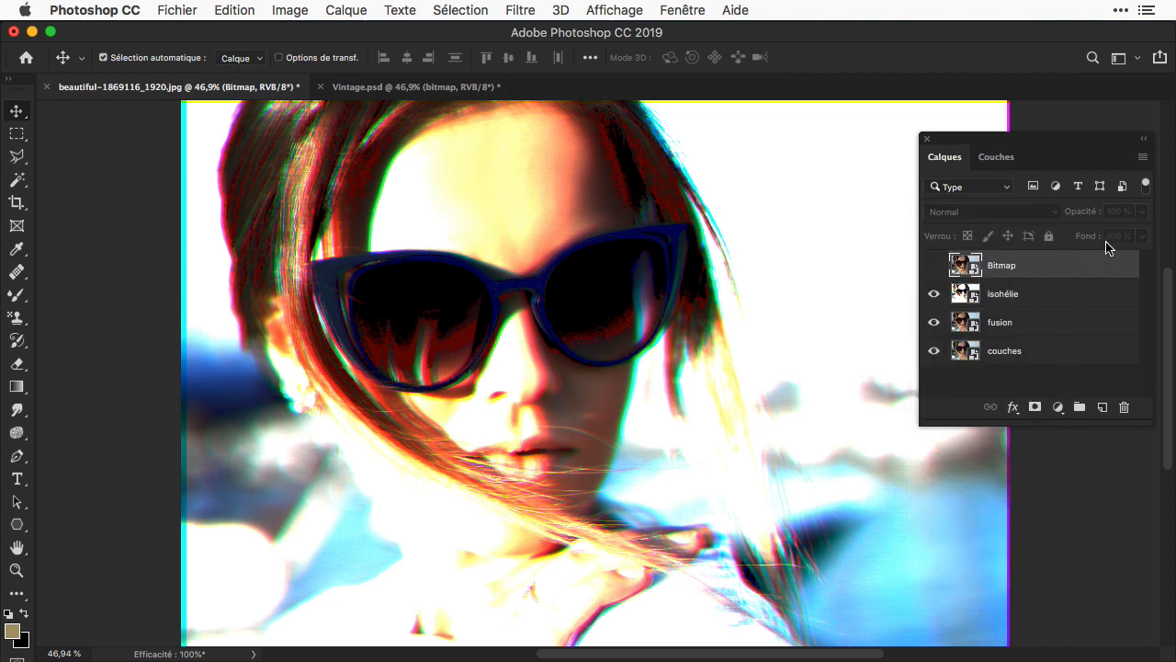
# Step: Try a lower opacity on the isohélie layer and compare its effect with the fusion layer hidden and shown
pyautogui.click(1016, 295)
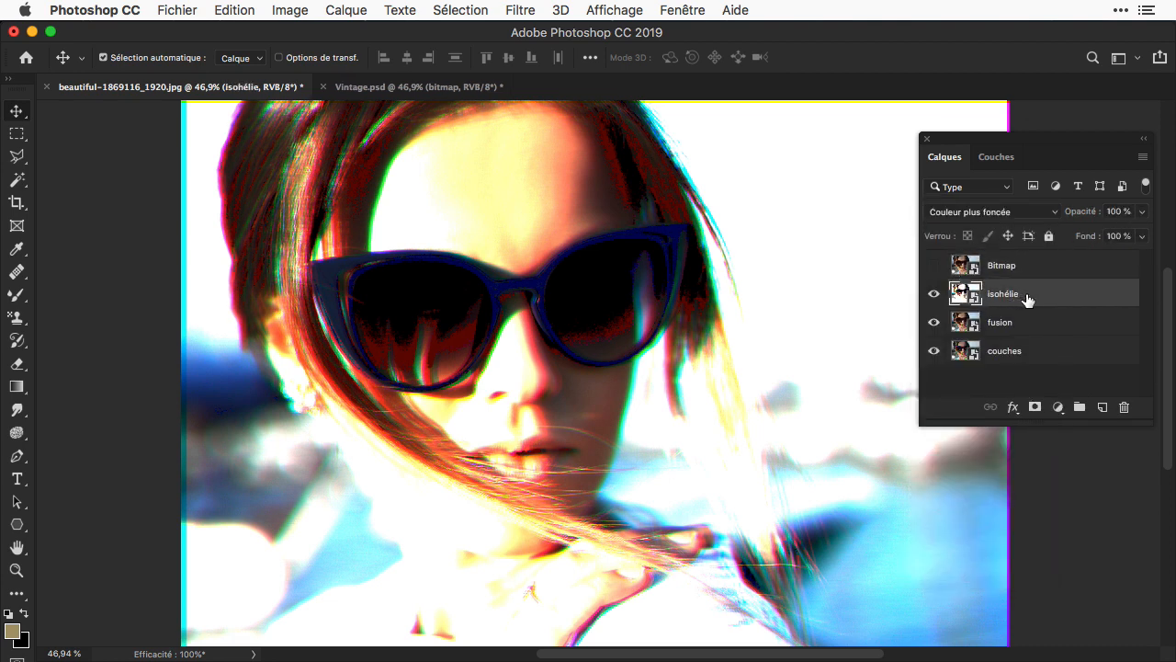
pyautogui.click(1143, 214)
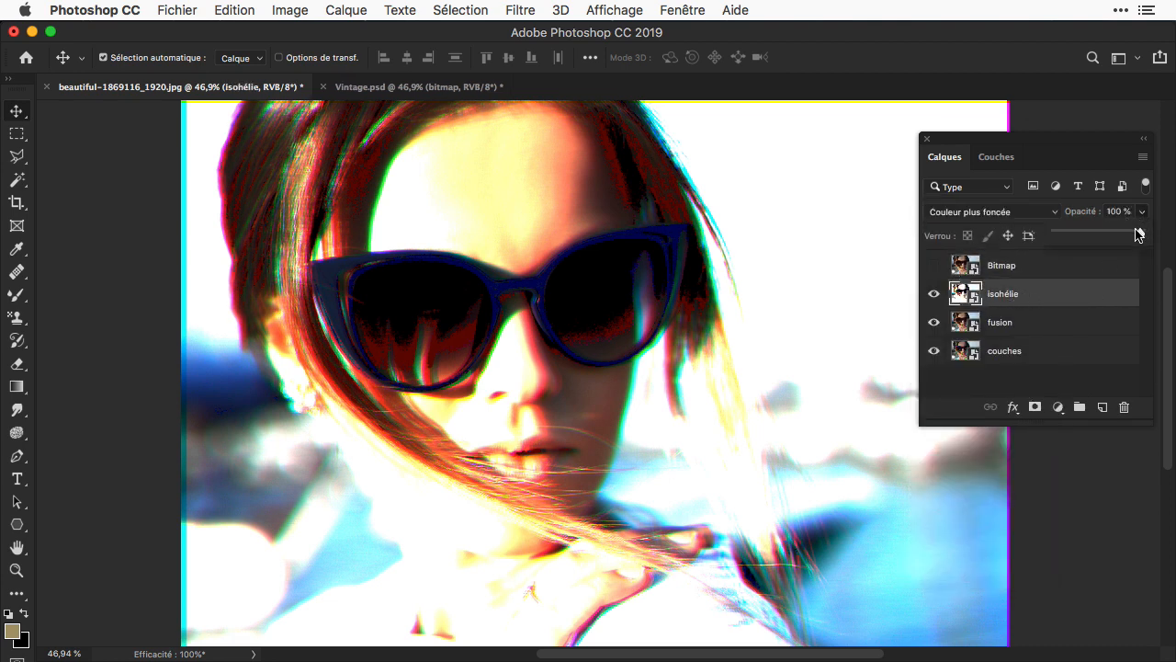
pyautogui.moveTo(1140, 232); pyautogui.dragTo(1064, 233)
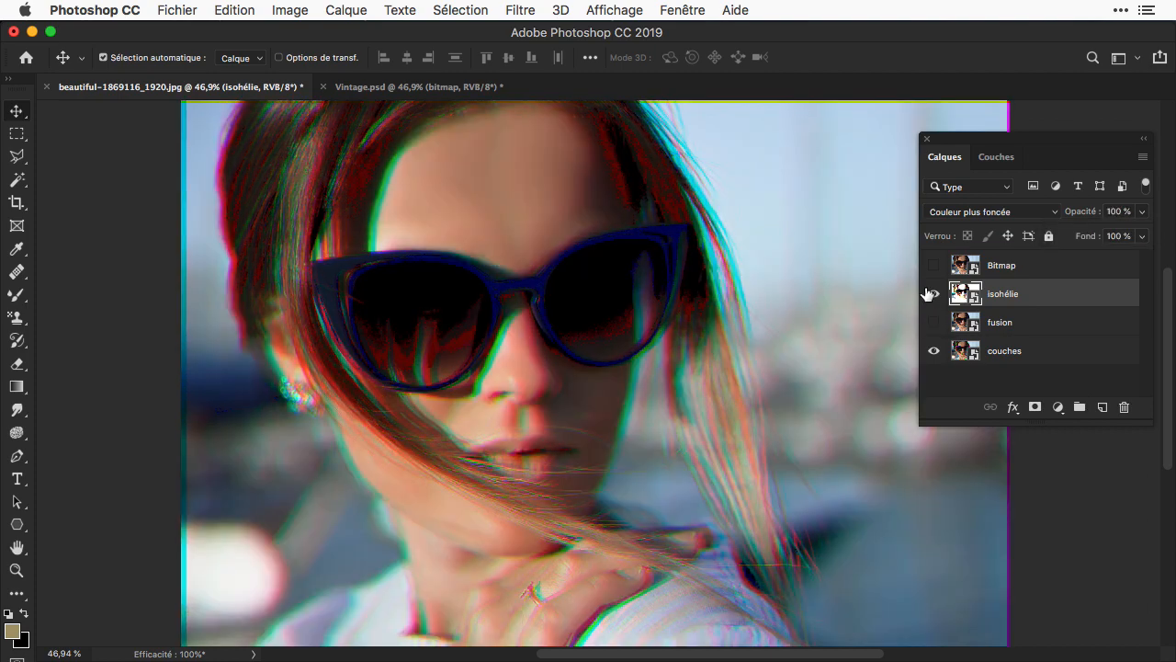
pyautogui.click(934, 322)
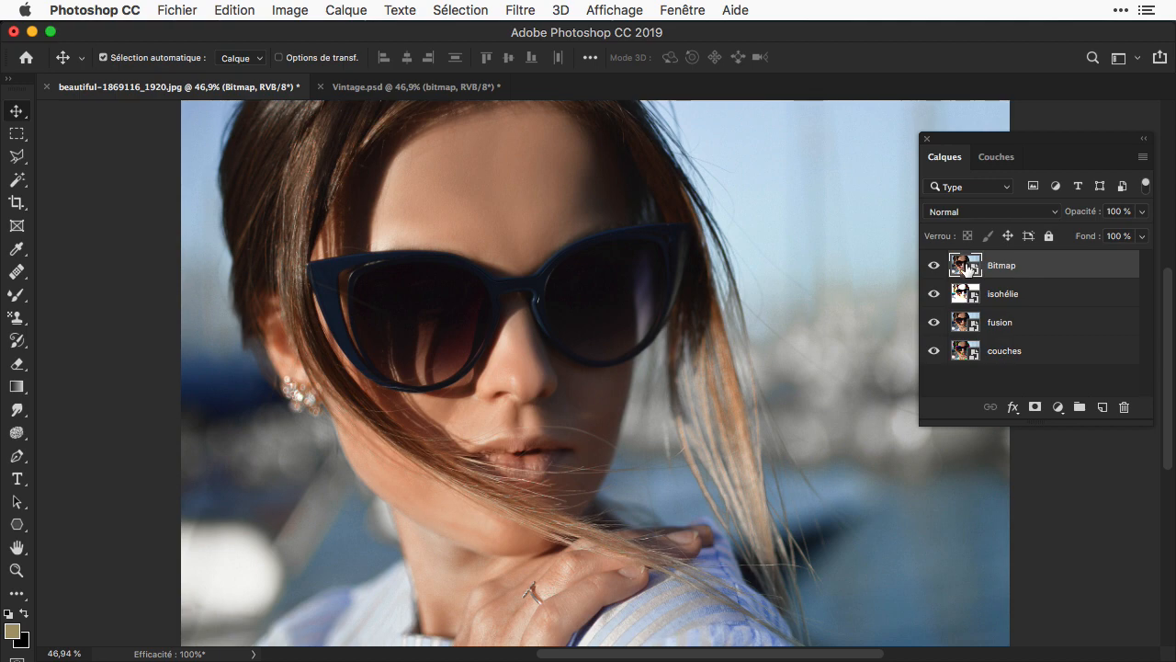
# Step: Convert the contents of the Bitmap smart object to Niveaux de gris (Grayscale), discarding the color information, and brighten them with Levels
pyautogui.doubleClick(964, 265)
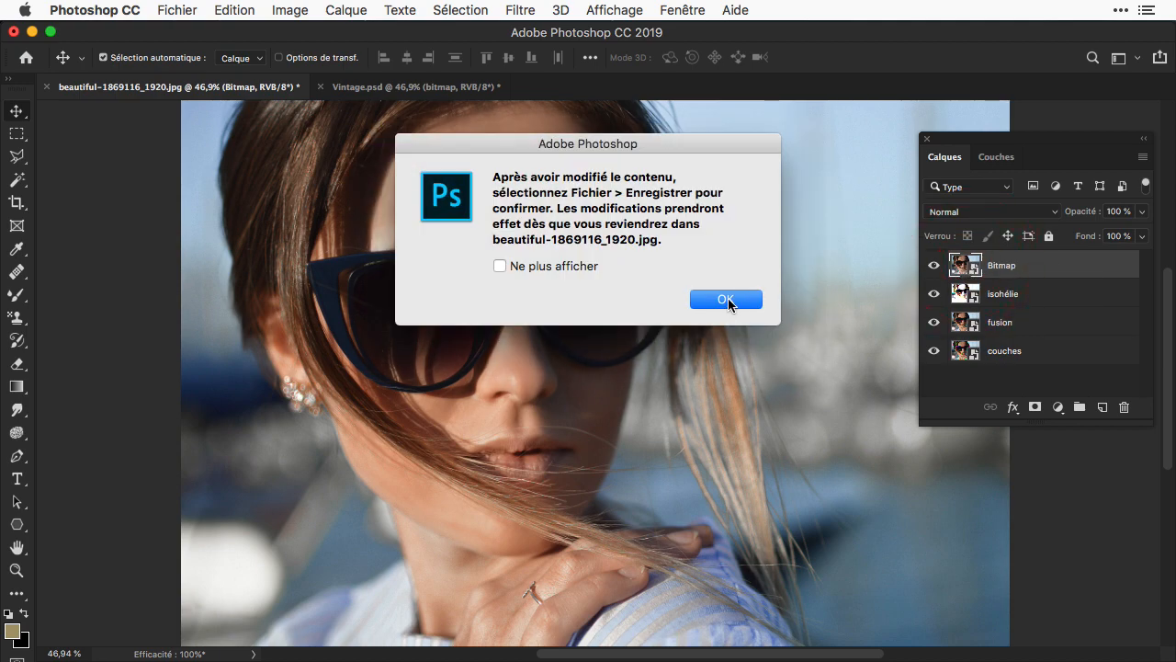
pyautogui.click(725, 300)
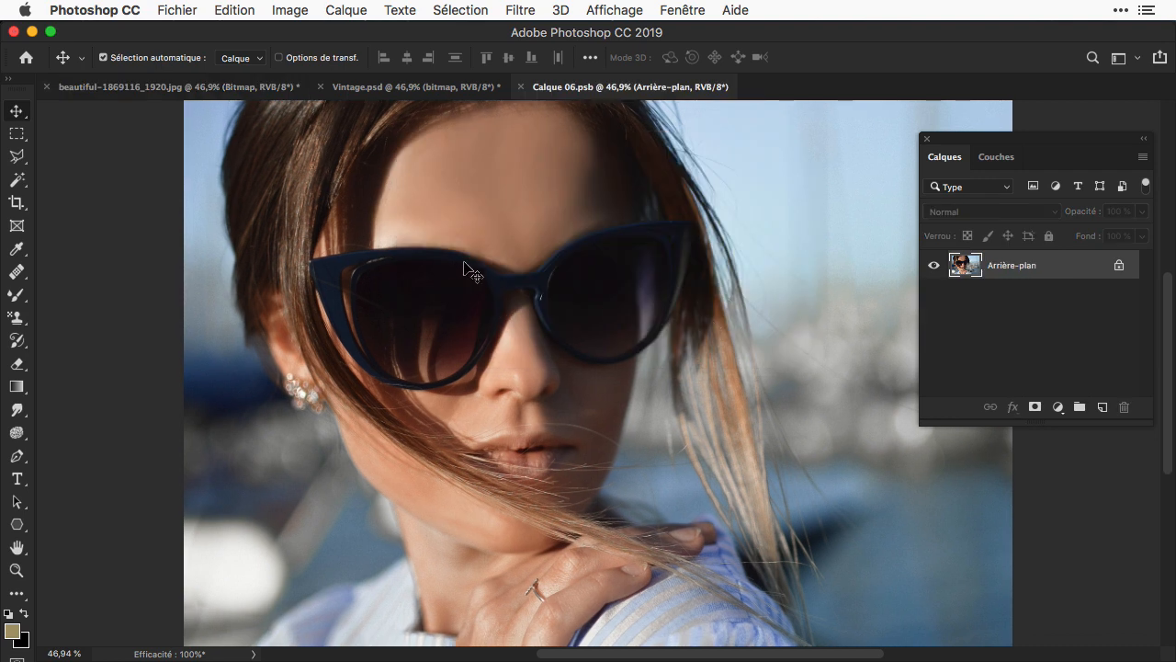
pyautogui.click(289, 10)
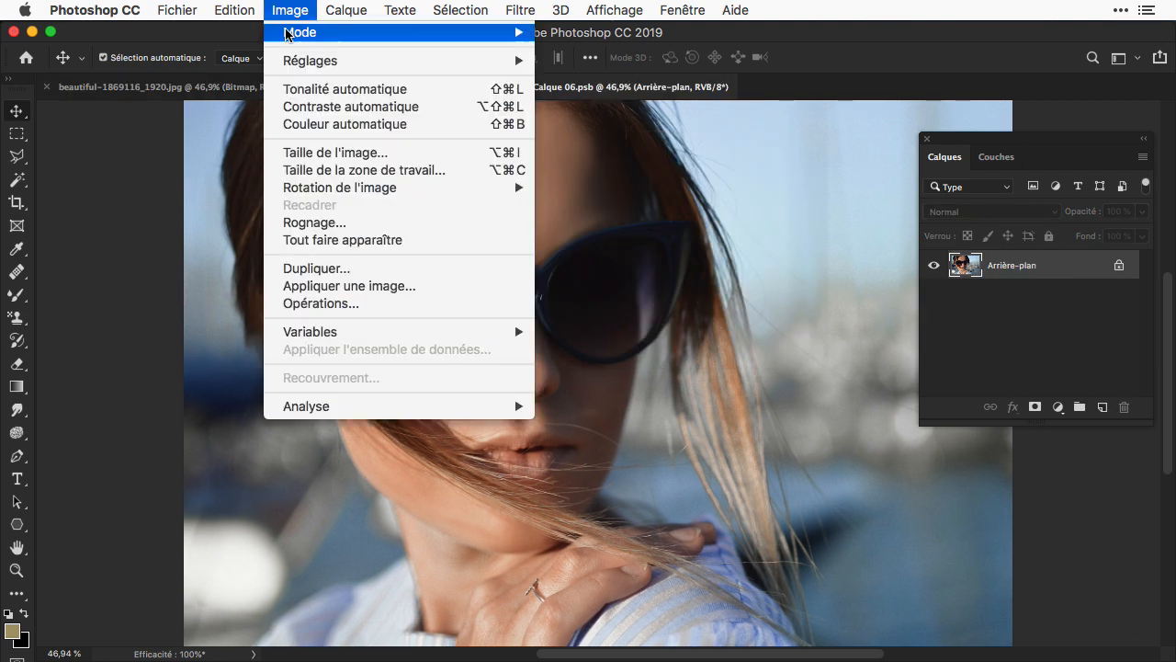
pyautogui.moveTo(289, 35)
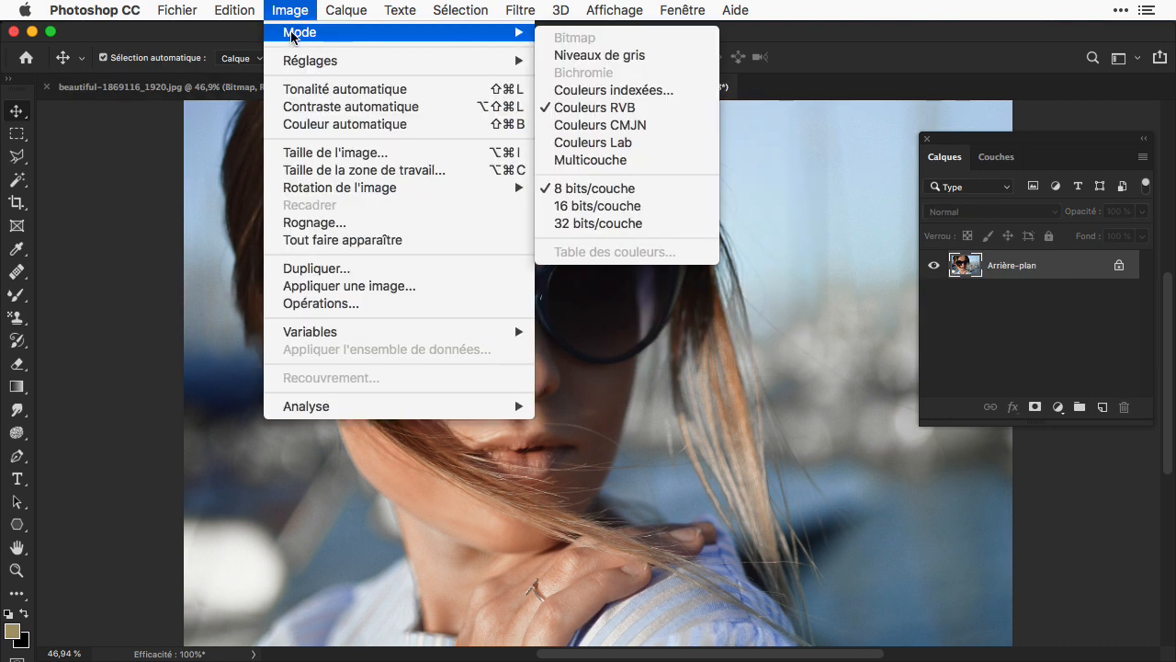
pyautogui.click(593, 57)
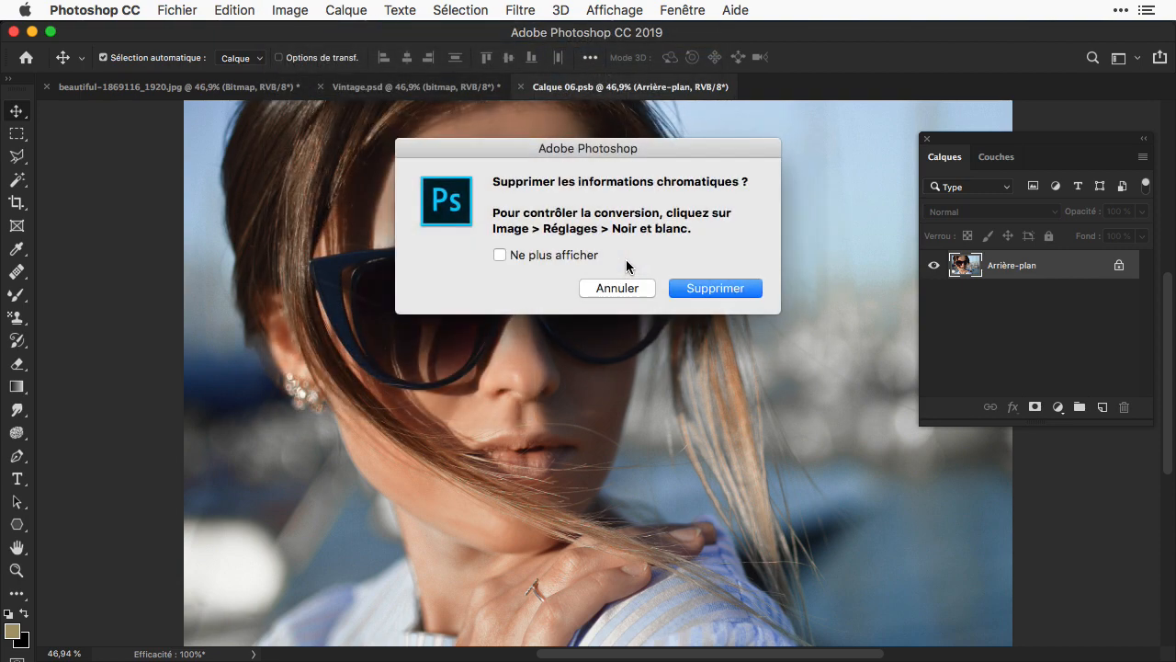
pyautogui.click(714, 289)
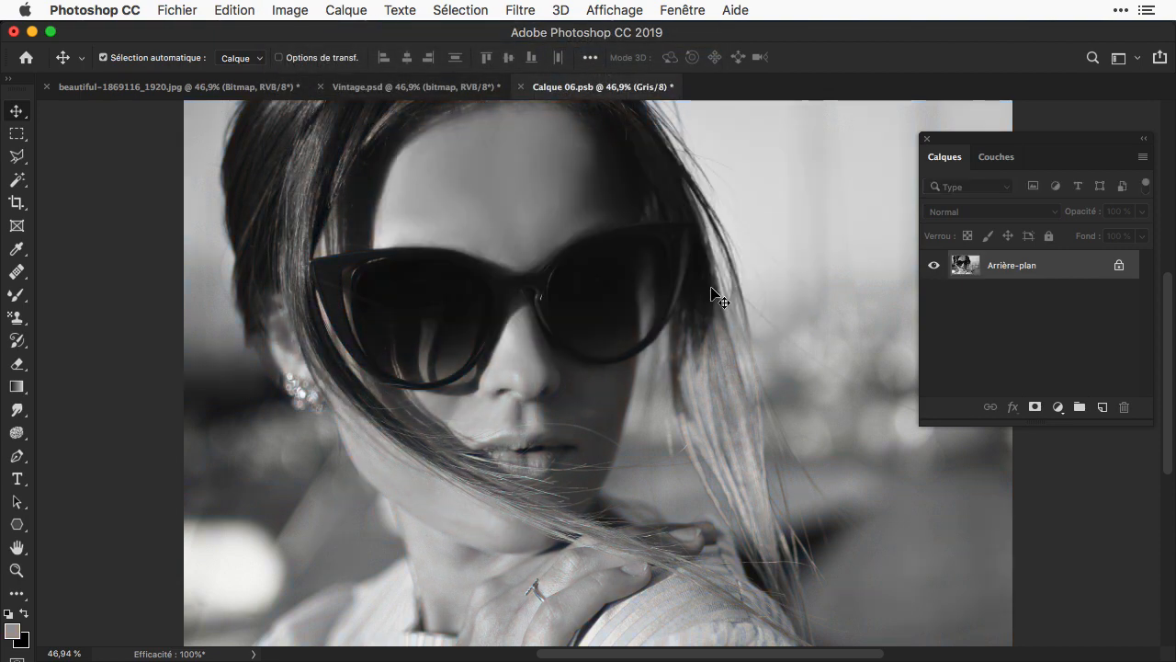
pyautogui.press('super+l')
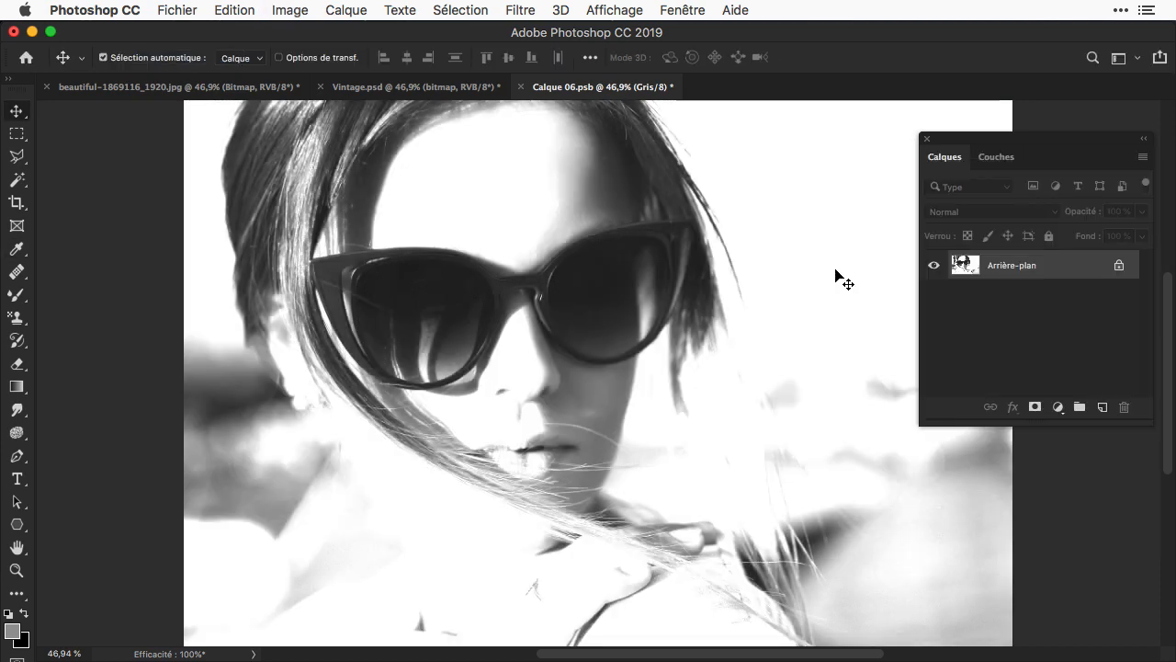
# Step: Convert the grayscale image to Bitmap mode with an output resolution of 60 pixels/pouce and the Trame de demi-teintes (Halftone Screen) method
pyautogui.click(296, 11)
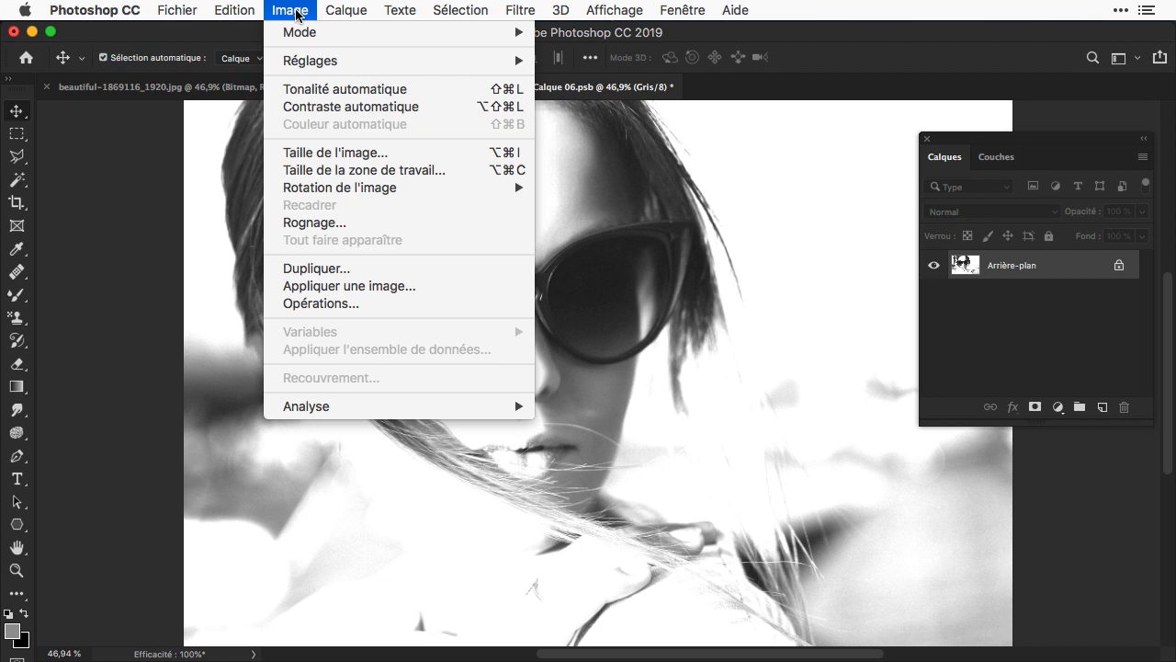
pyautogui.moveTo(294, 33)
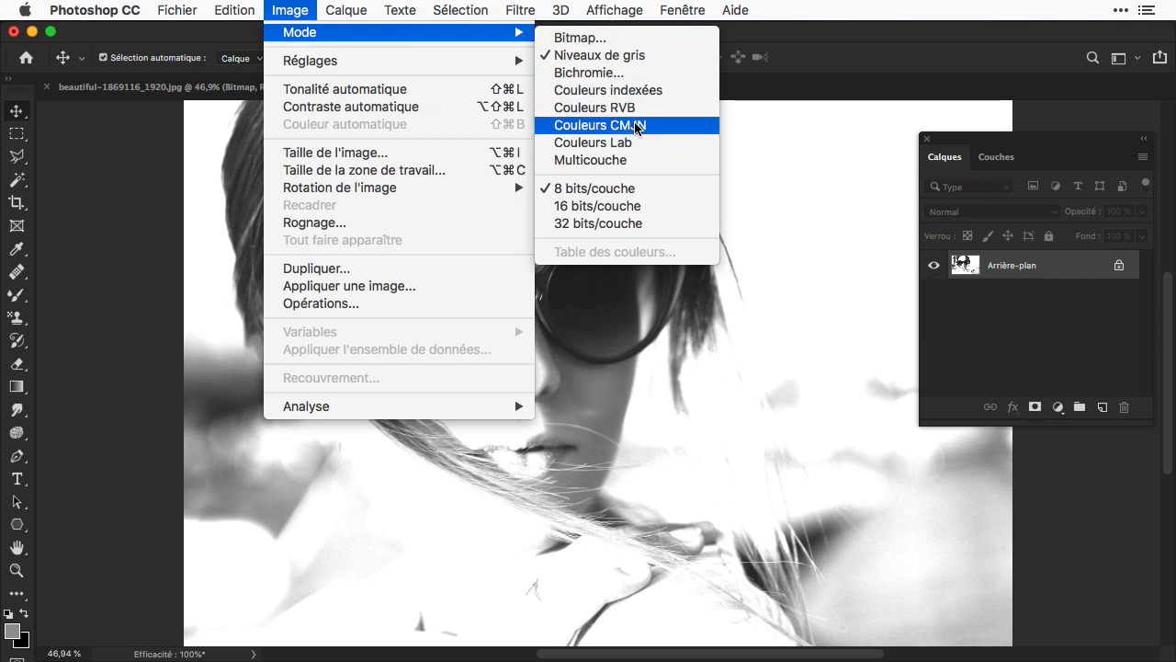
pyautogui.click(619, 39)
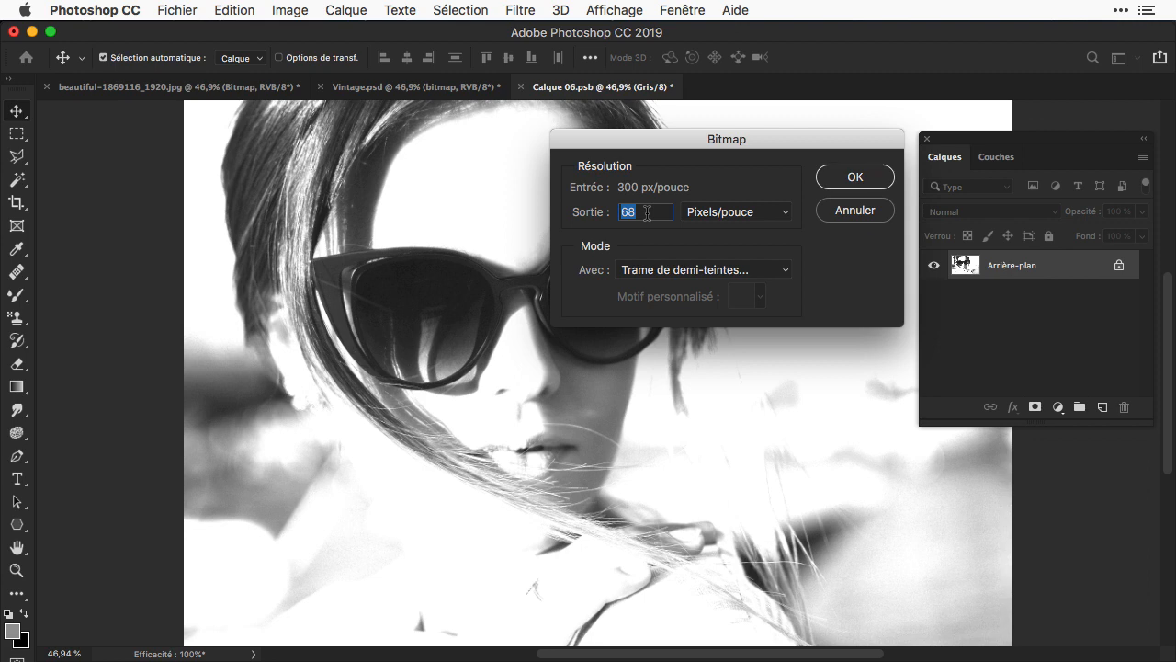
pyautogui.scroll(2, 646, 213)
pyautogui.click(662, 213)
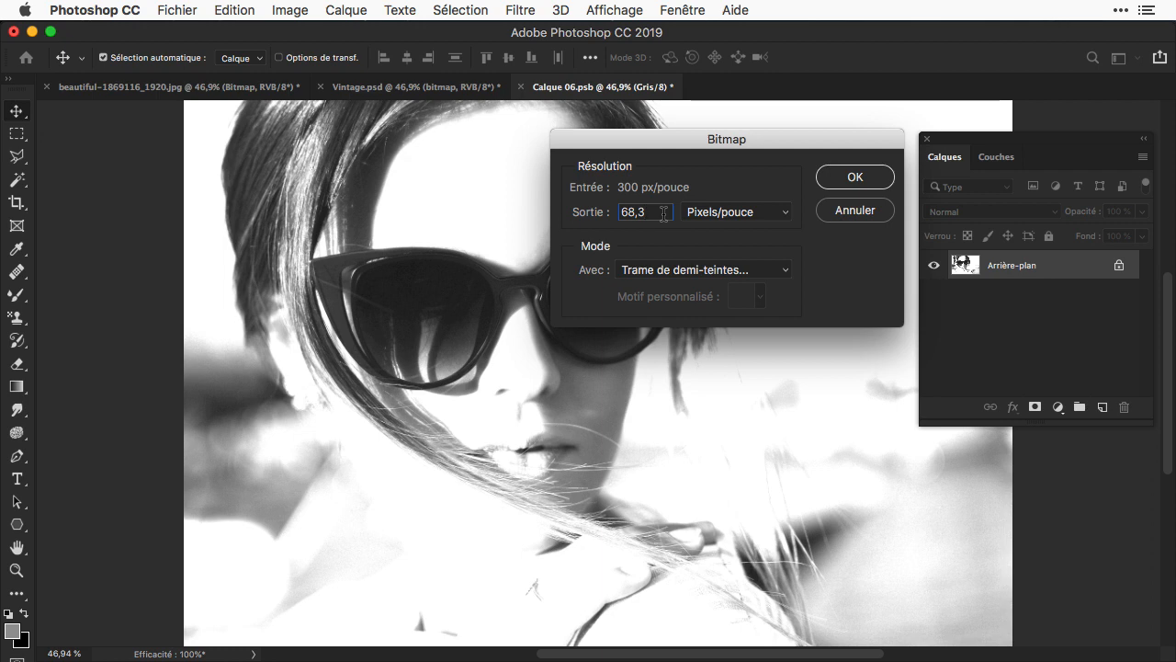
pyautogui.moveTo(663, 214); pyautogui.dragTo(597, 209)
pyautogui.click(766, 273)
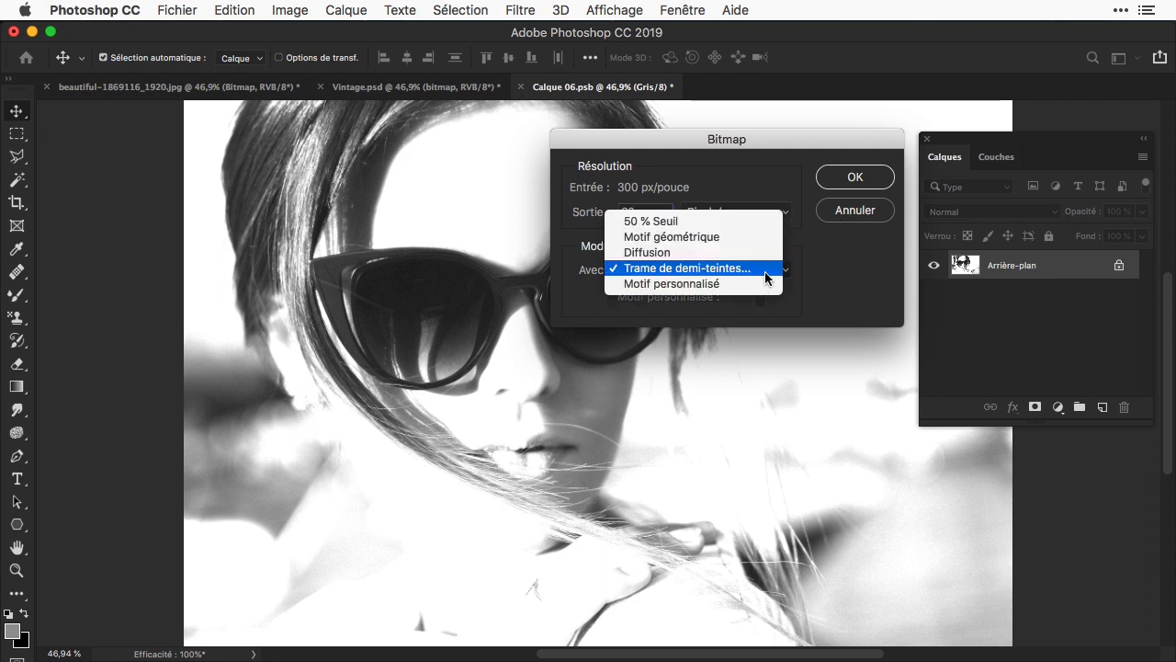
pyautogui.click(766, 271)
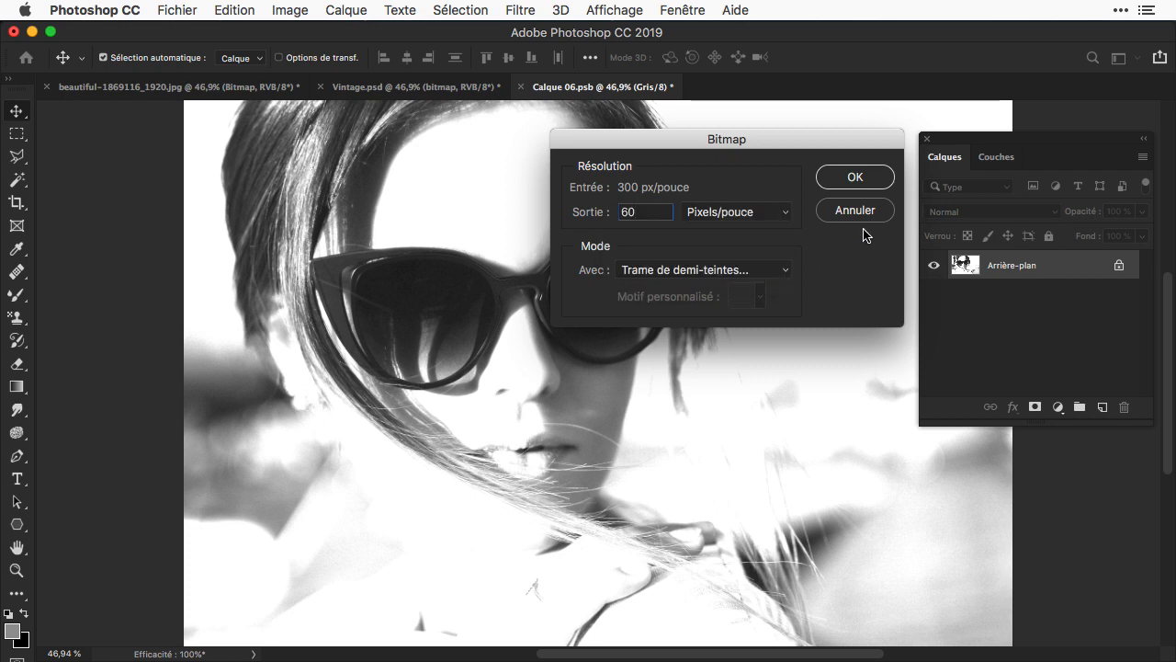
pyautogui.click(843, 178)
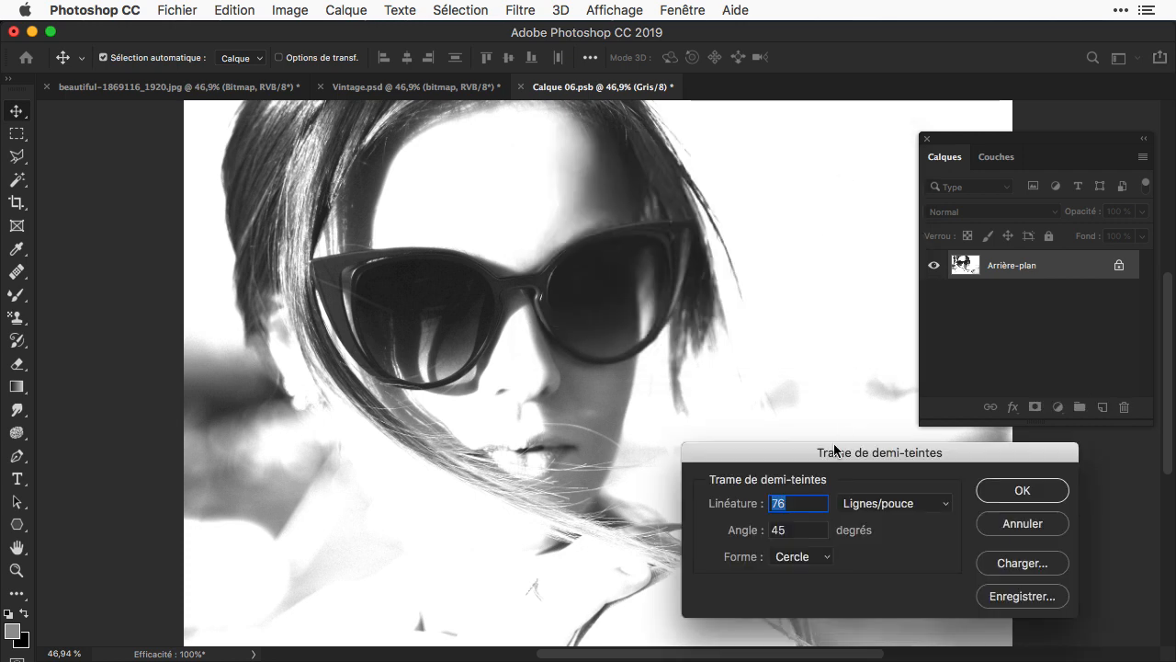
# Step: Choose the halftone screen's Forme and apply it, closing the smart object's contents with the changes saved
pyautogui.moveTo(834, 451); pyautogui.dragTo(578, 173)
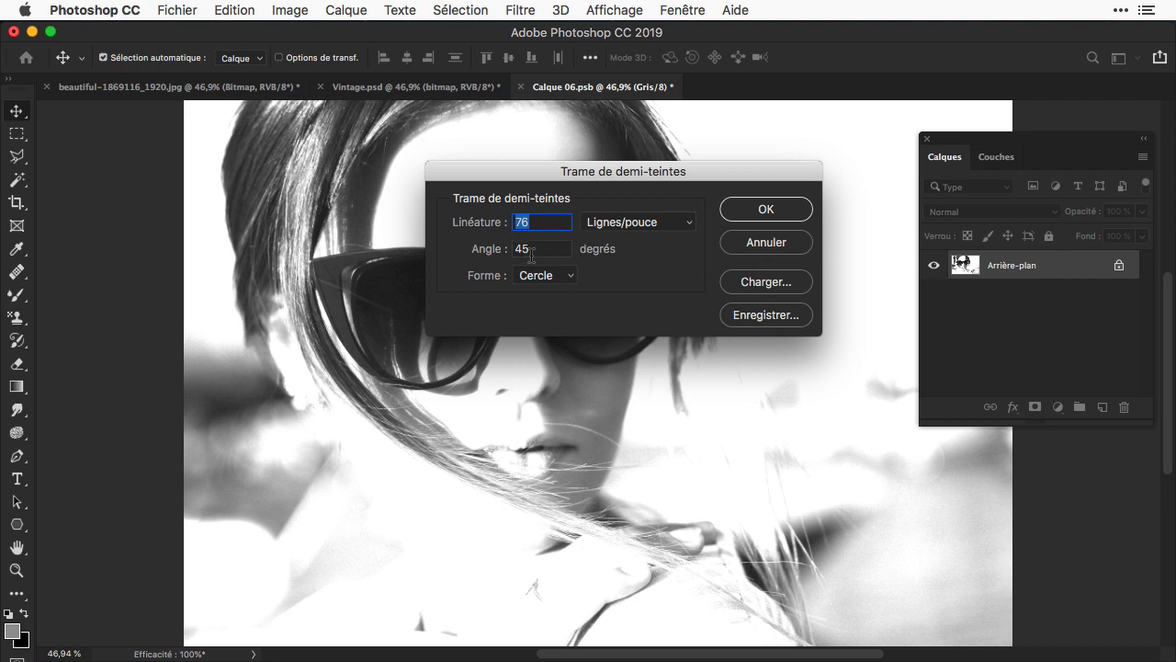
pyautogui.click(565, 277)
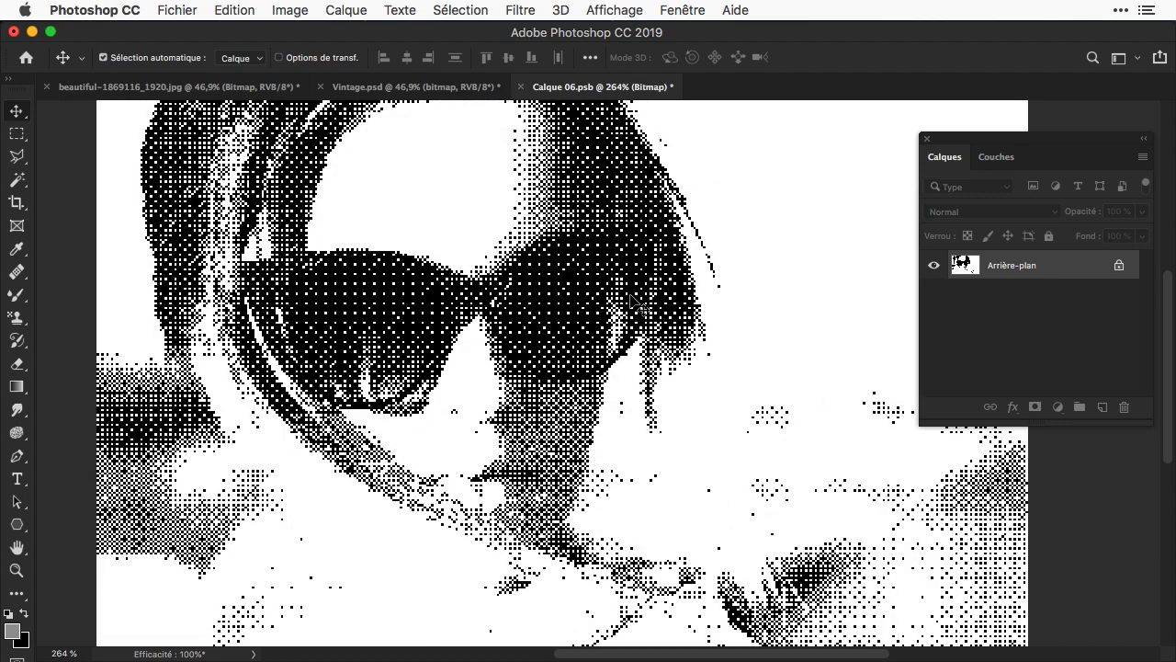
pyautogui.click(521, 87)
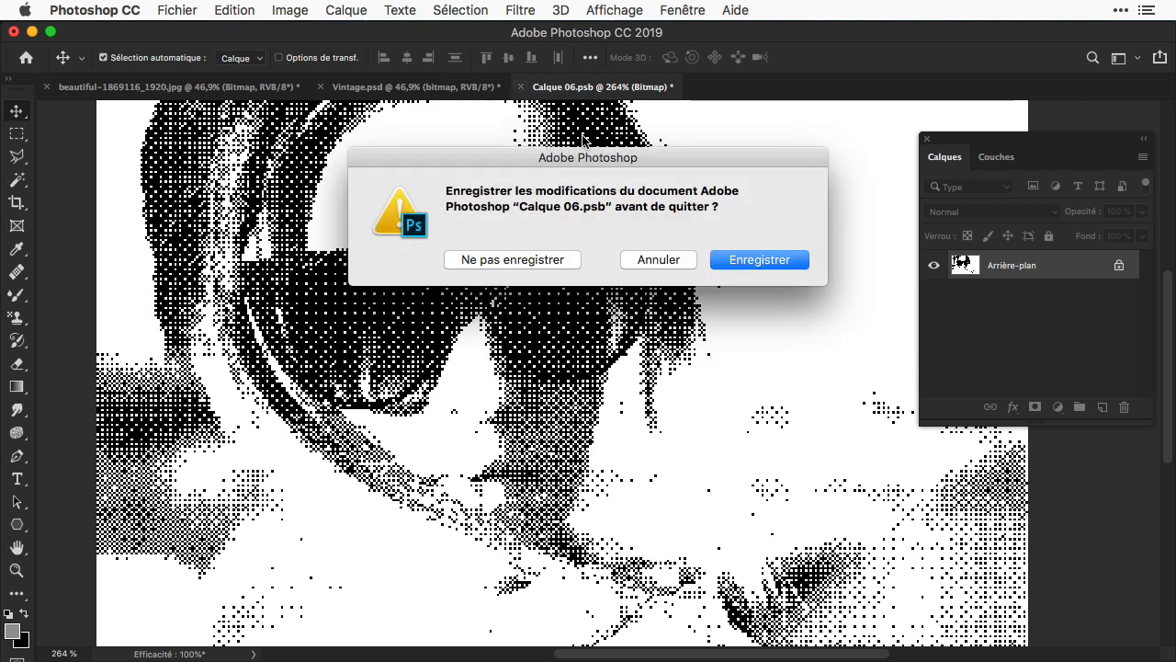
pyautogui.click(736, 262)
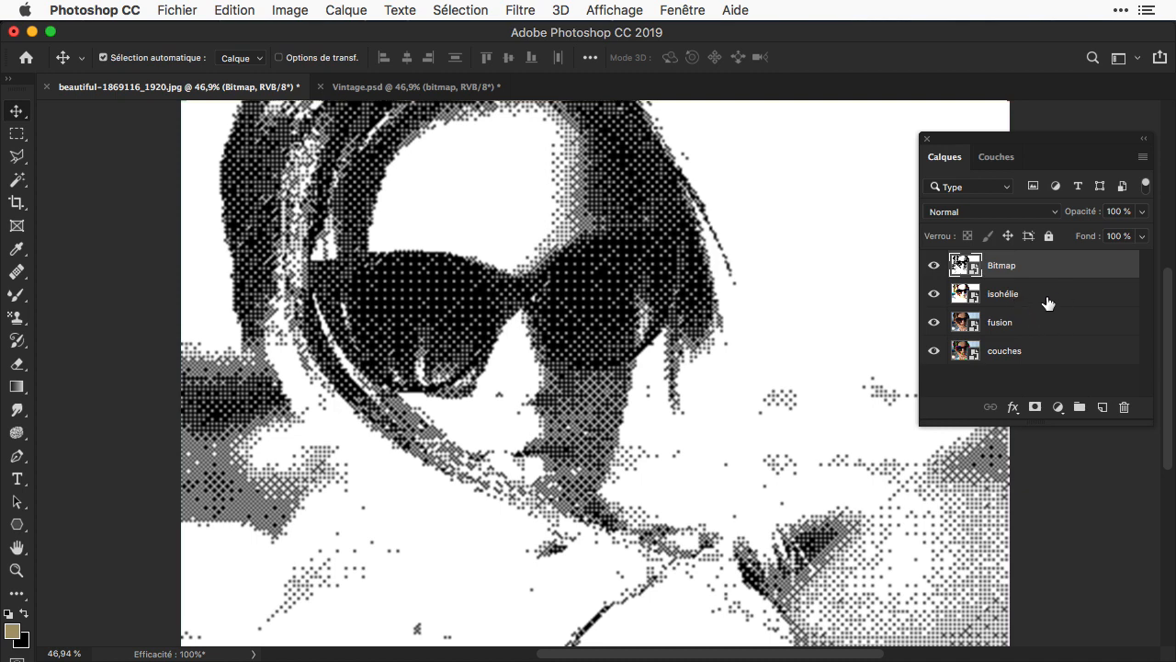
# Step: Preview the blend modes on the Bitmap layer and set it to Lumière tamisée (Soft Light)
pyautogui.click(1053, 213)
pyautogui.press('Down')
pyautogui.press('Down')
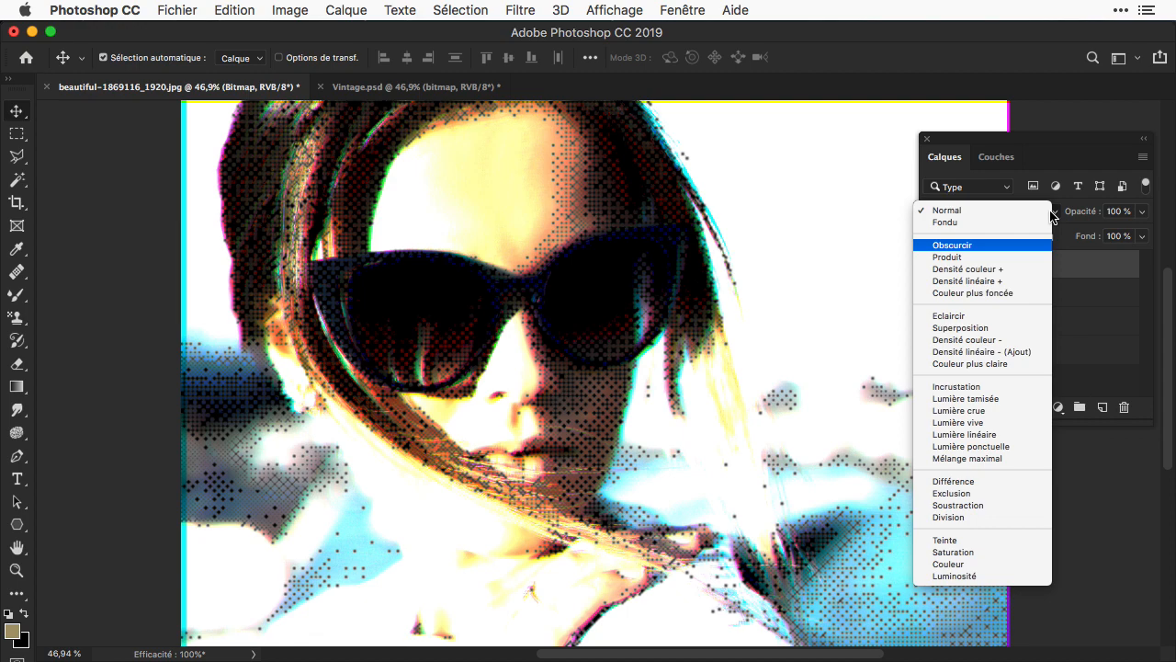
pyautogui.press('Down')
pyautogui.press('Down')
pyautogui.press('Down')
pyautogui.press('Down')
pyautogui.press('Down')
pyautogui.press('Down')
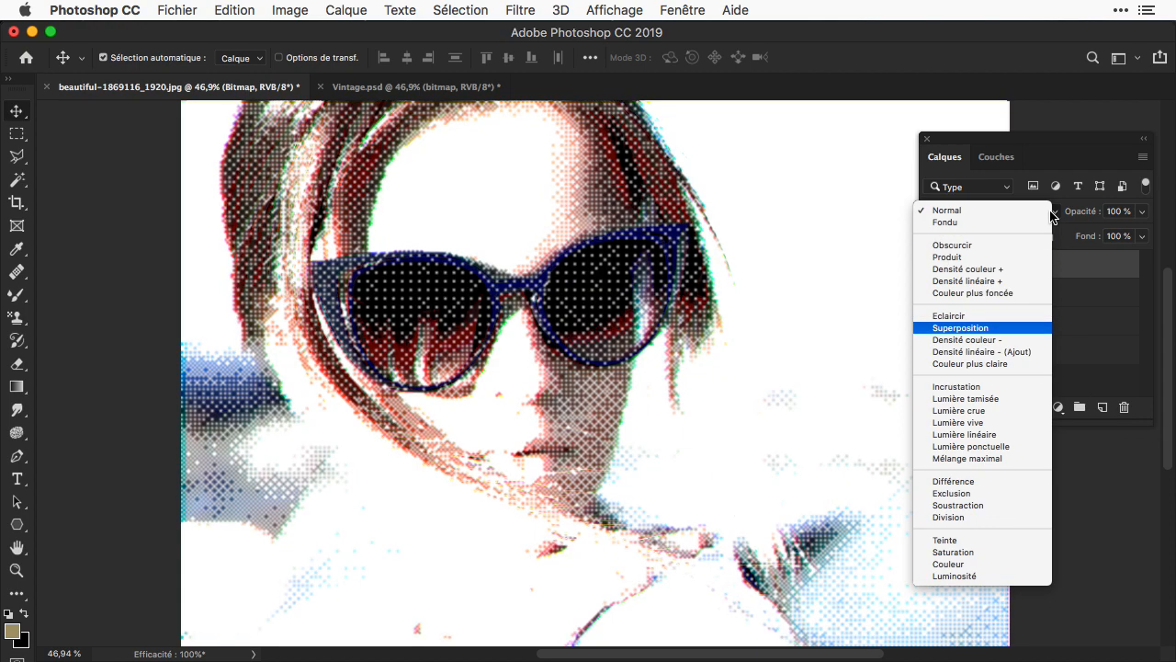
pyautogui.press('Down')
pyautogui.press('Down')
pyautogui.press('Down')
pyautogui.press('Down')
pyautogui.press('Down')
pyautogui.press('Down')
pyautogui.press('Down')
pyautogui.press('Down')
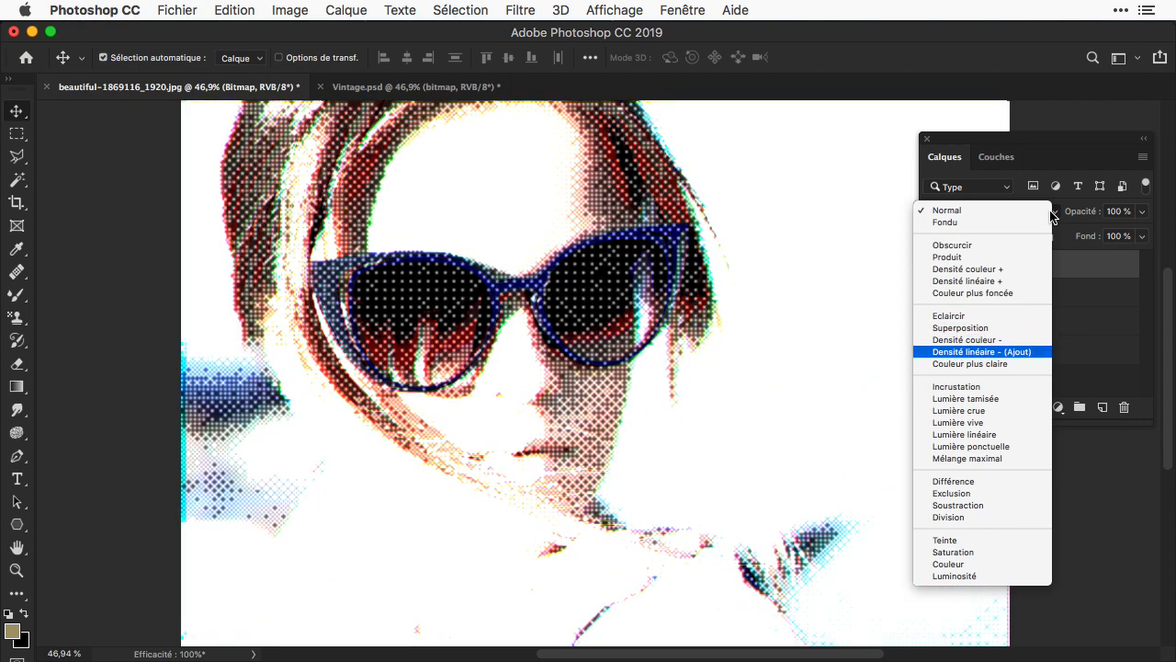
pyautogui.press('Down')
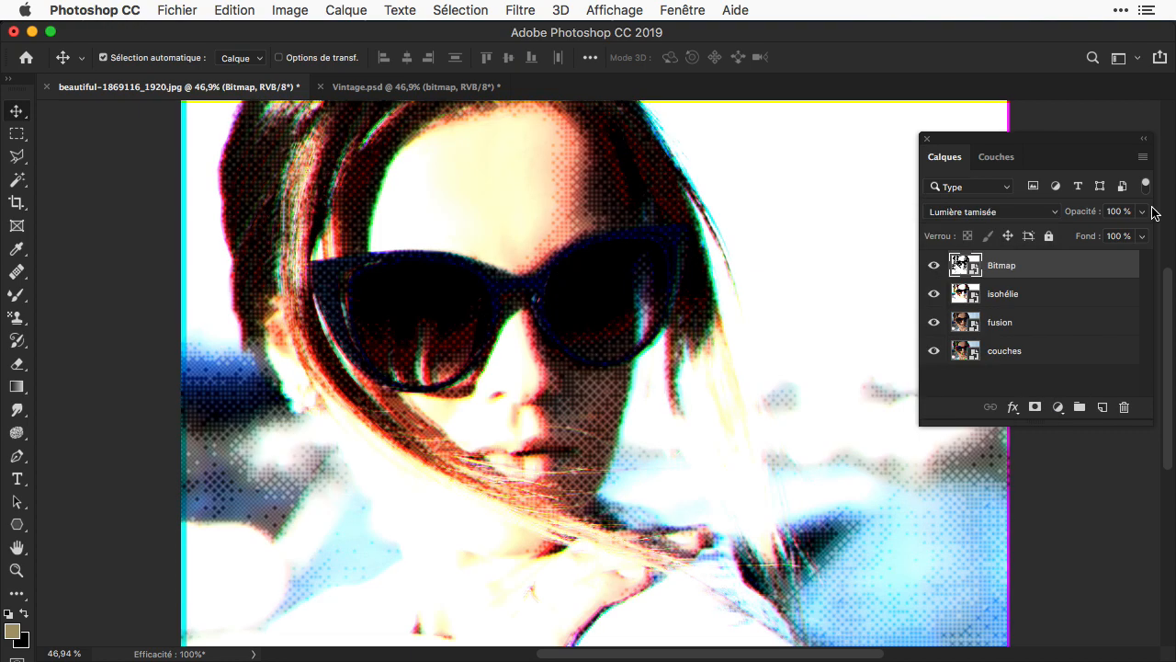
# Step: Reduce the Bitmap layer's opacity to a little under half to soften the halftone pattern
pyautogui.click(1141, 213)
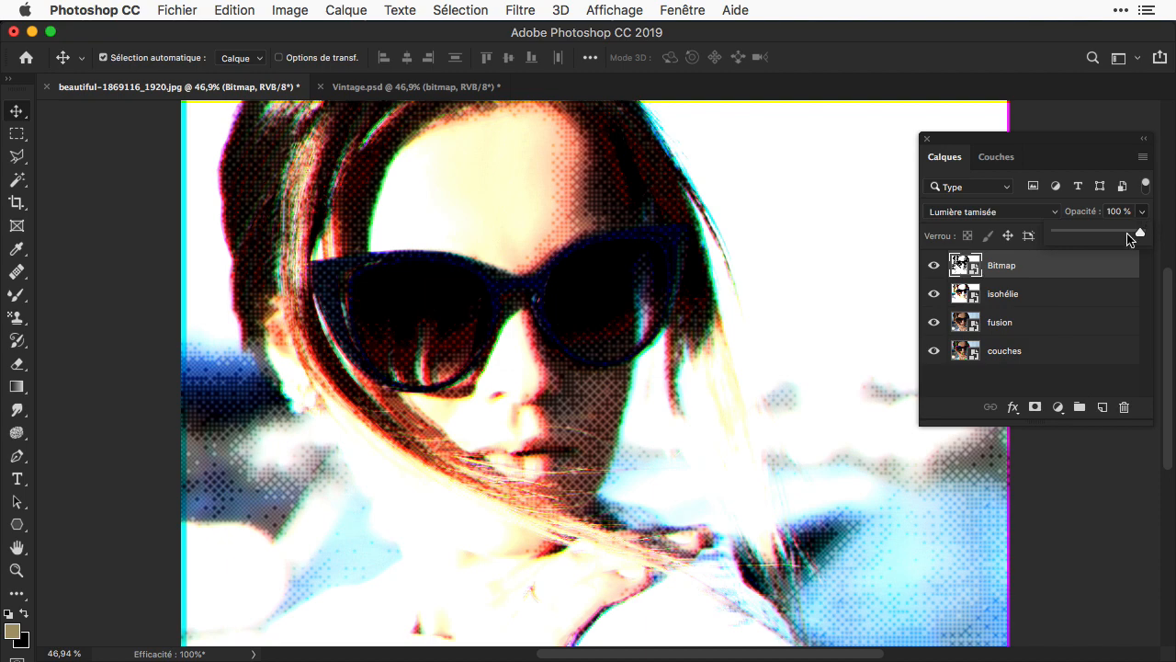
pyautogui.moveTo(1136, 232); pyautogui.dragTo(1083, 235)
pyautogui.moveTo(1083, 235); pyautogui.dragTo(1088, 234)
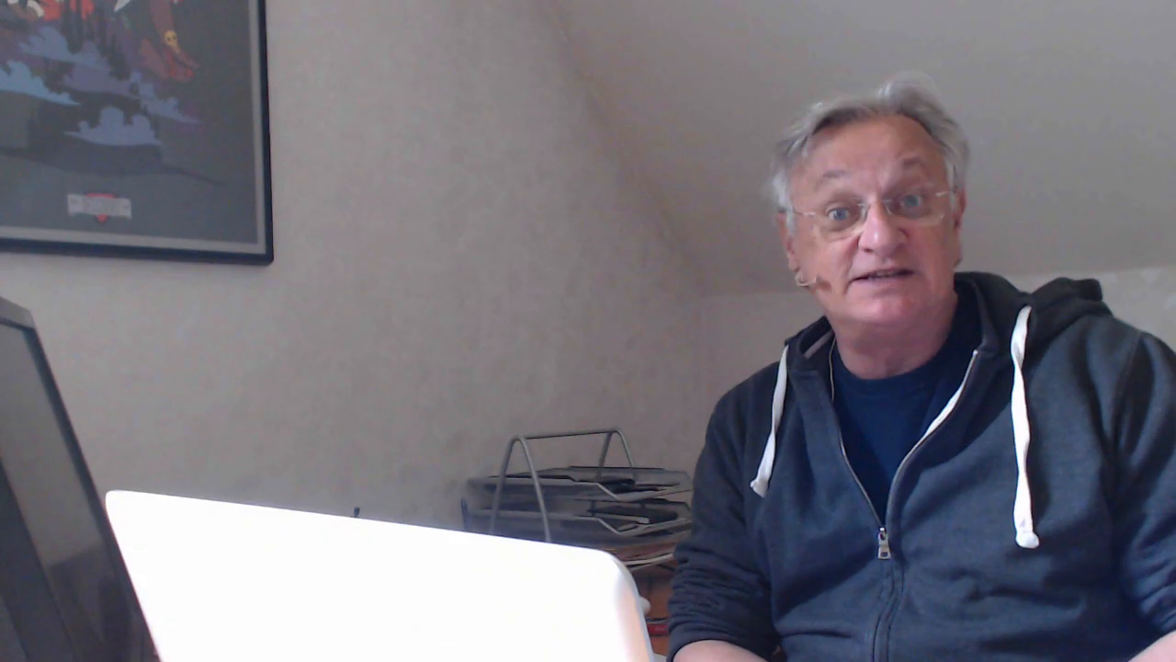